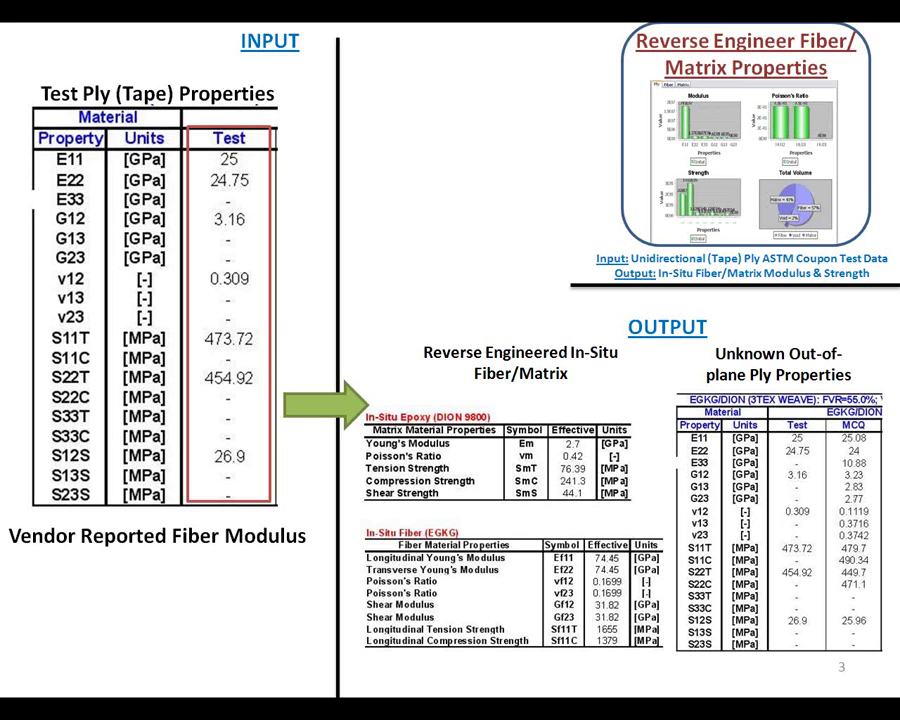
# - Exit the PowerPoint slide show and switch to the MCQ-Composites window
pyautogui.press('Escape')
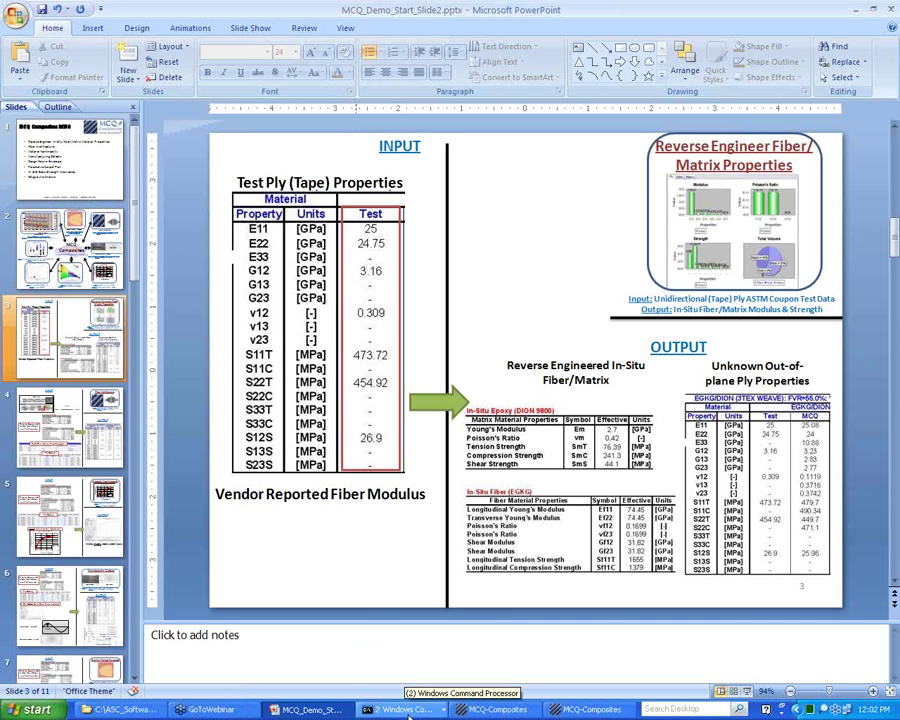
pyautogui.click(577, 711)
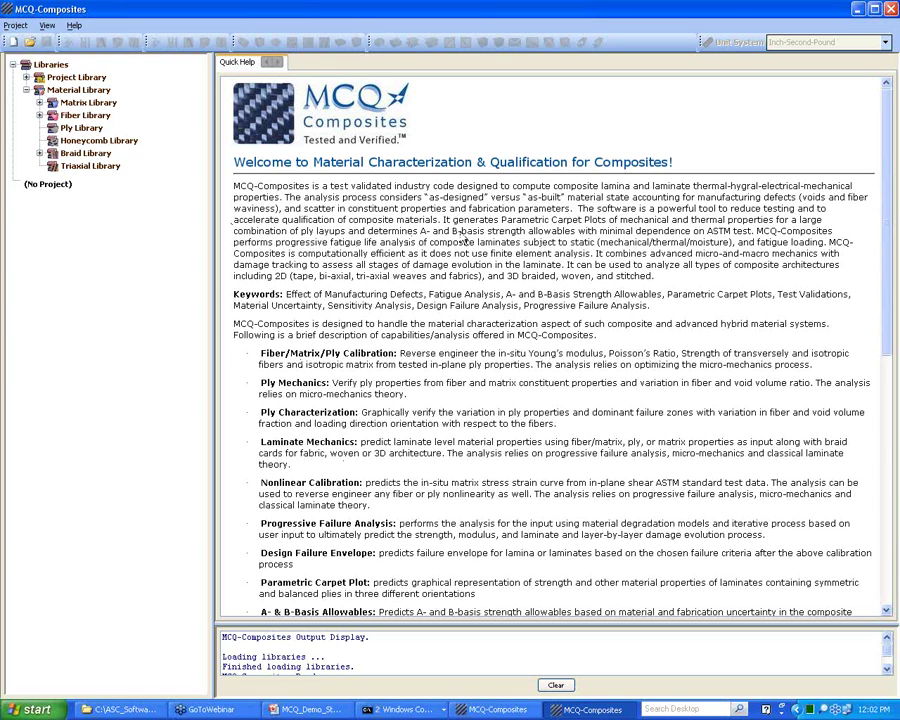
# - Browse the Carbon Fiber and Glass Fiber test validation examples in the Project Library
pyautogui.click(25, 78)
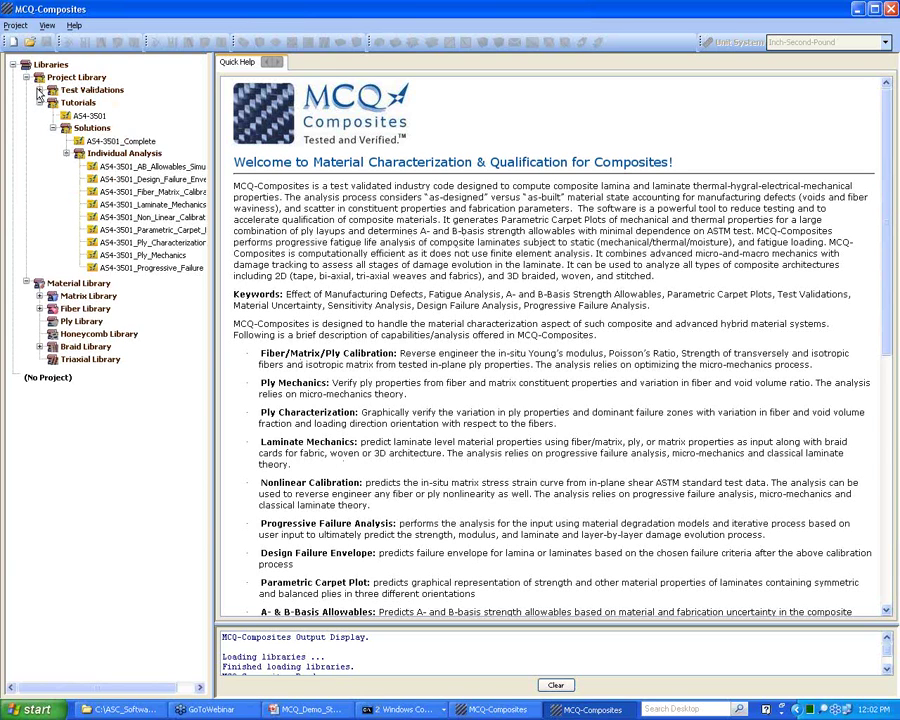
pyautogui.click(39, 90)
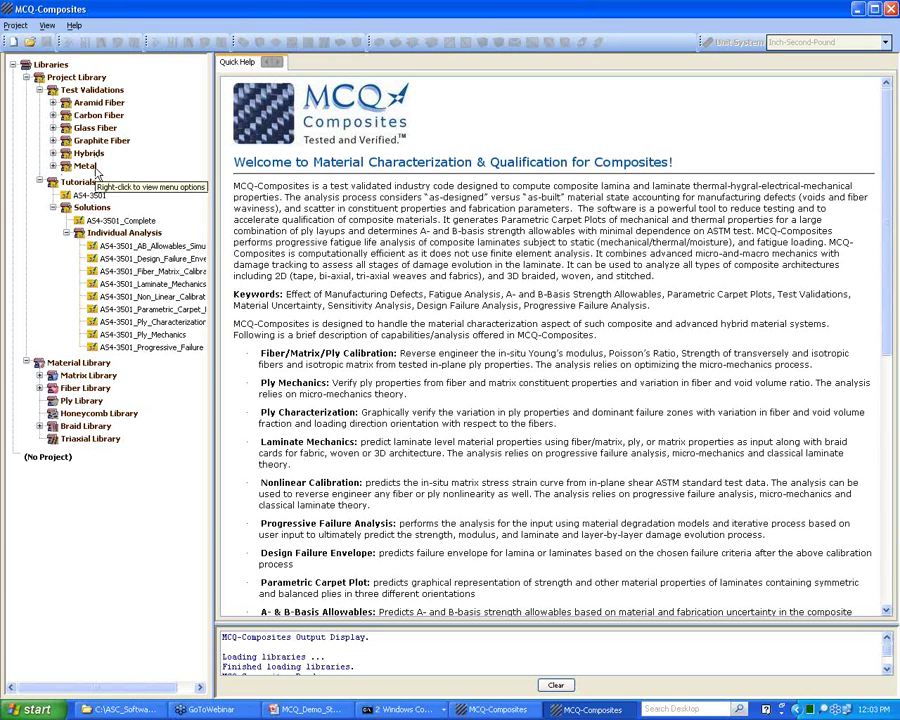
pyautogui.click(53, 116)
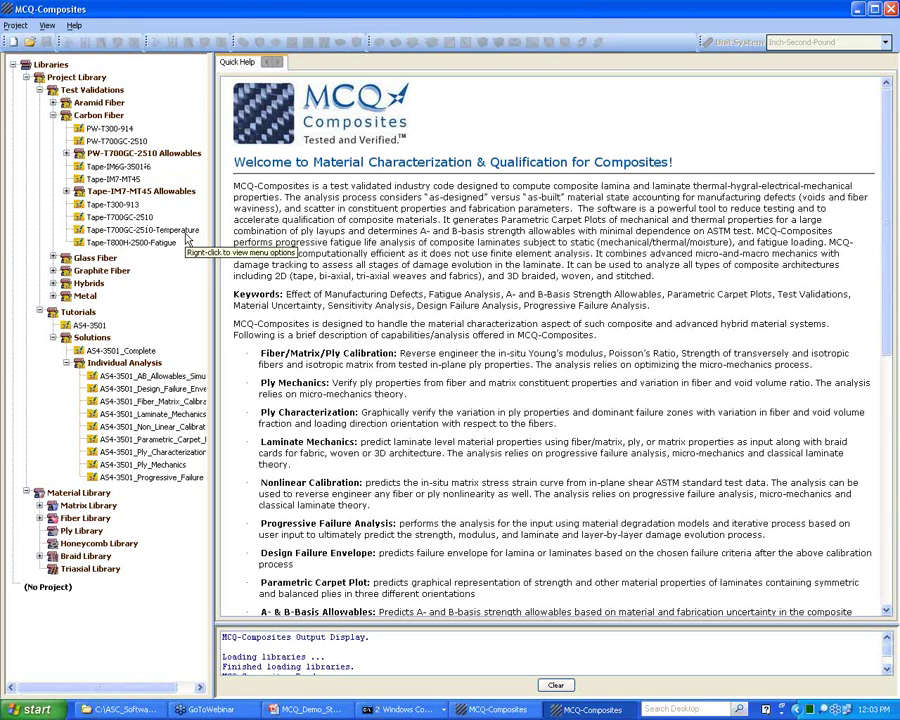
pyautogui.click(53, 115)
pyautogui.click(53, 128)
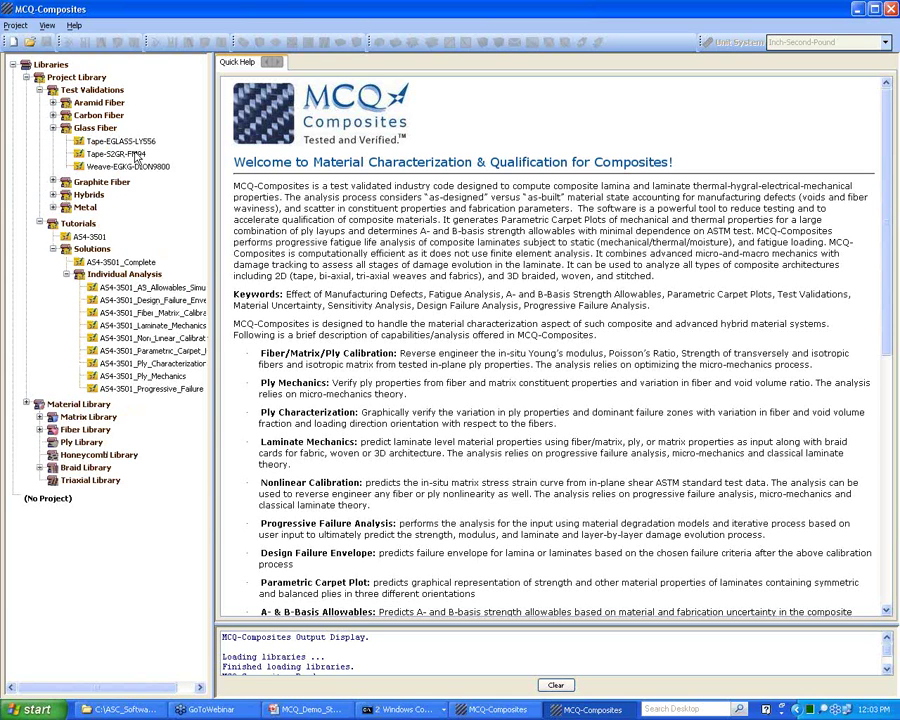
pyautogui.click(53, 128)
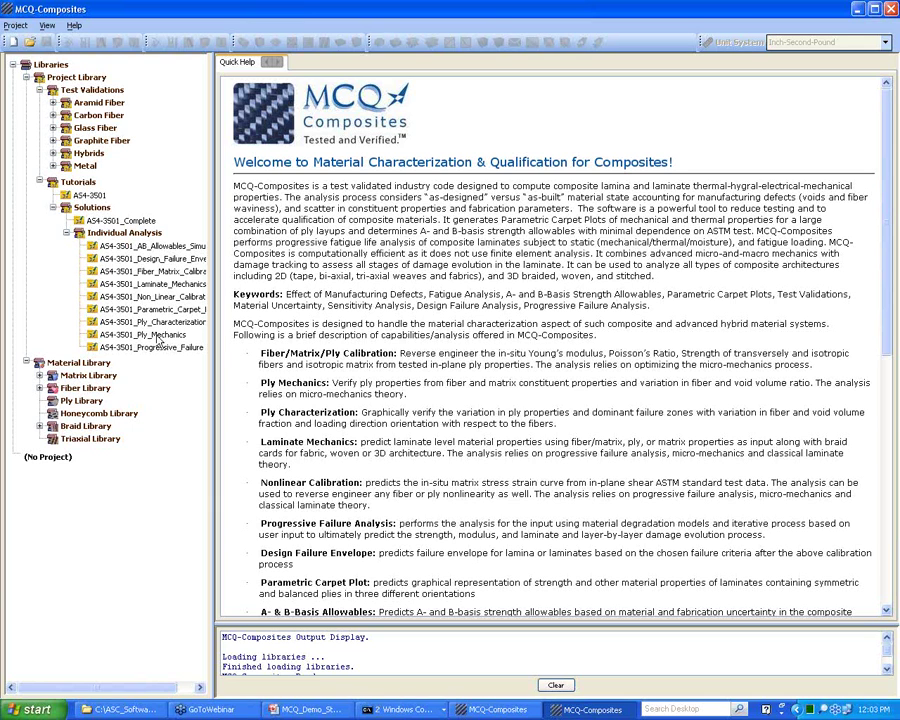
# - View a tutorial project's help, collapse the Project Library, and start a new empty project
pyautogui.click(158, 247)
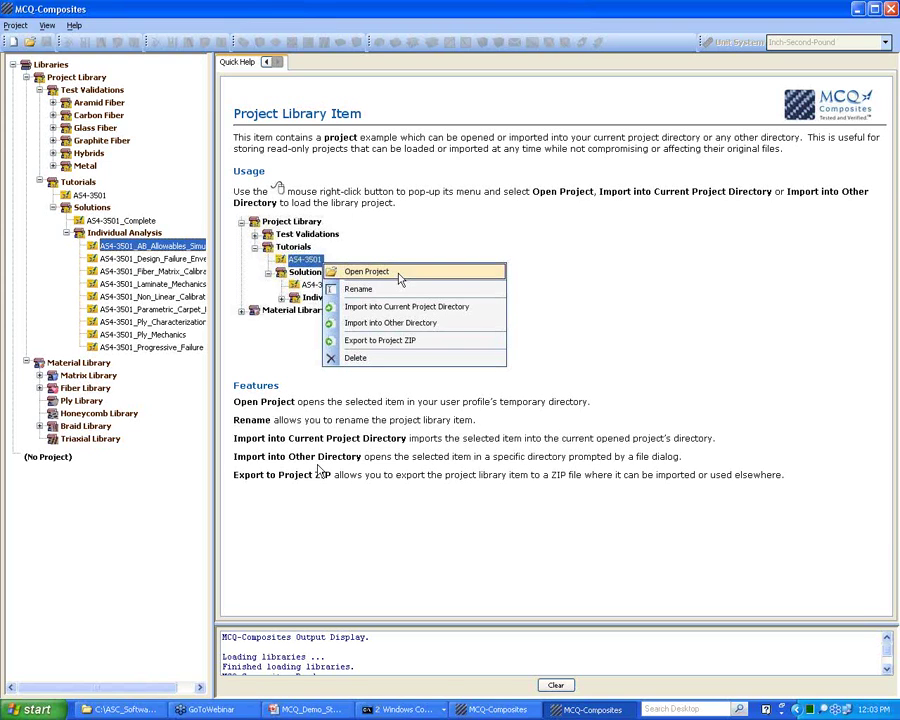
pyautogui.click(53, 207)
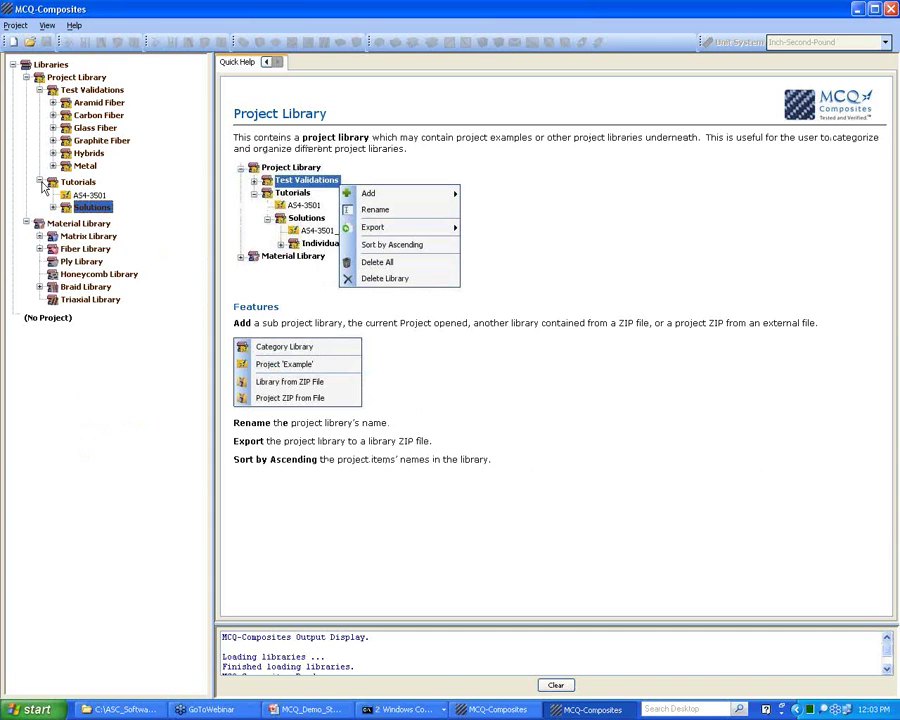
pyautogui.click(40, 183)
pyautogui.click(26, 77)
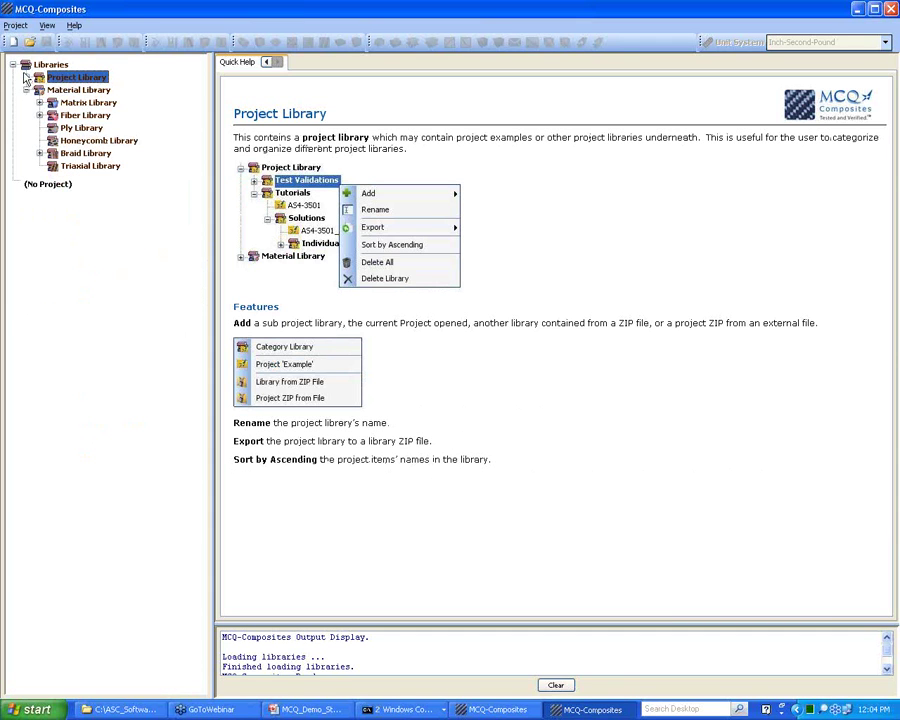
pyautogui.click(15, 44)
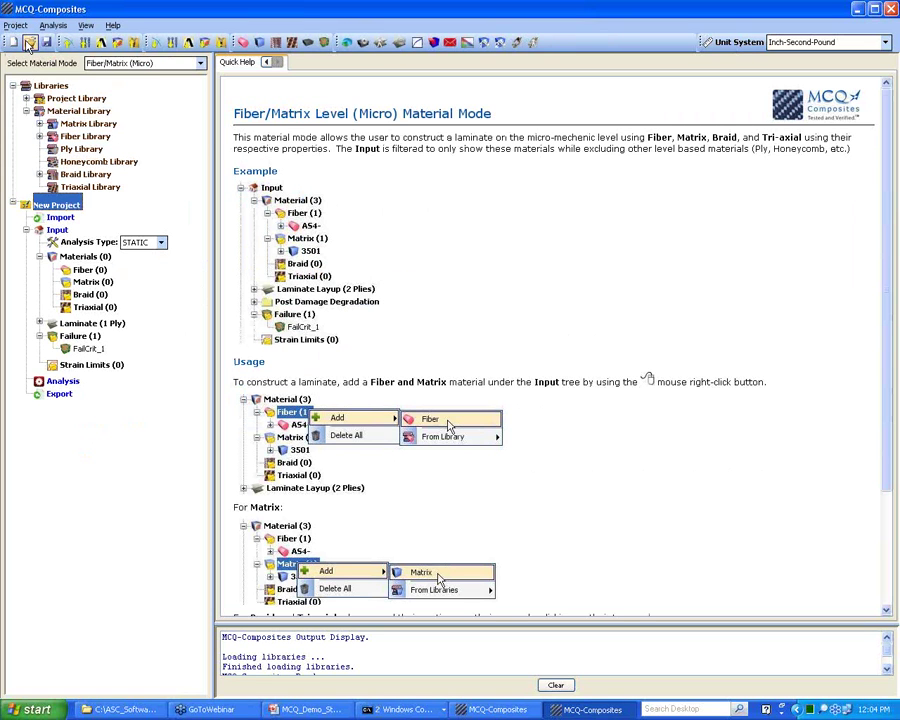
# - Change the unit system to Millimeter-Second-Newton and confirm the conversion
pyautogui.click(860, 42)
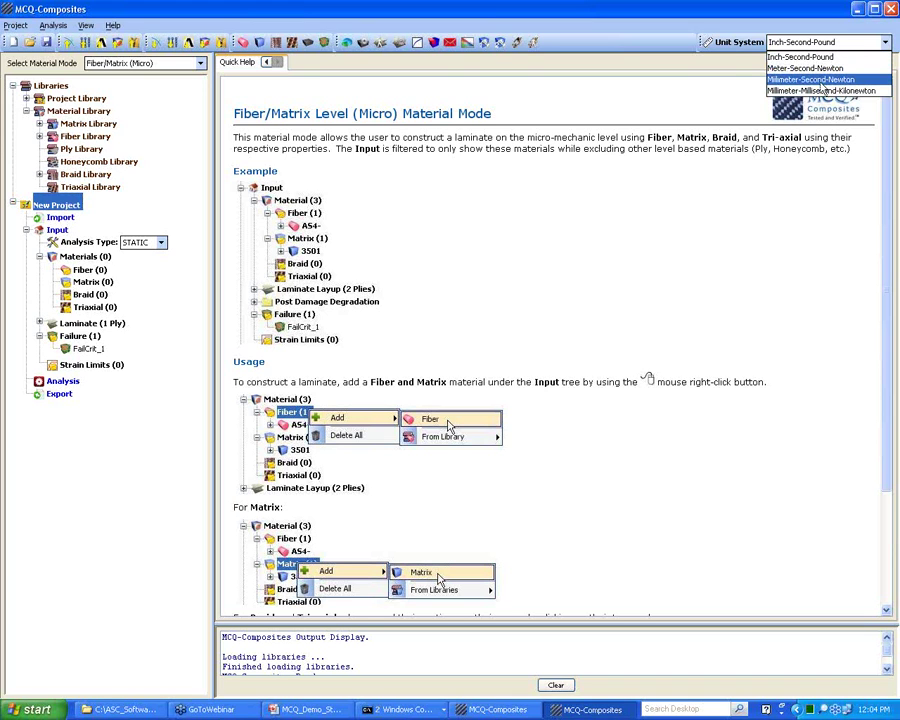
pyautogui.click(811, 82)
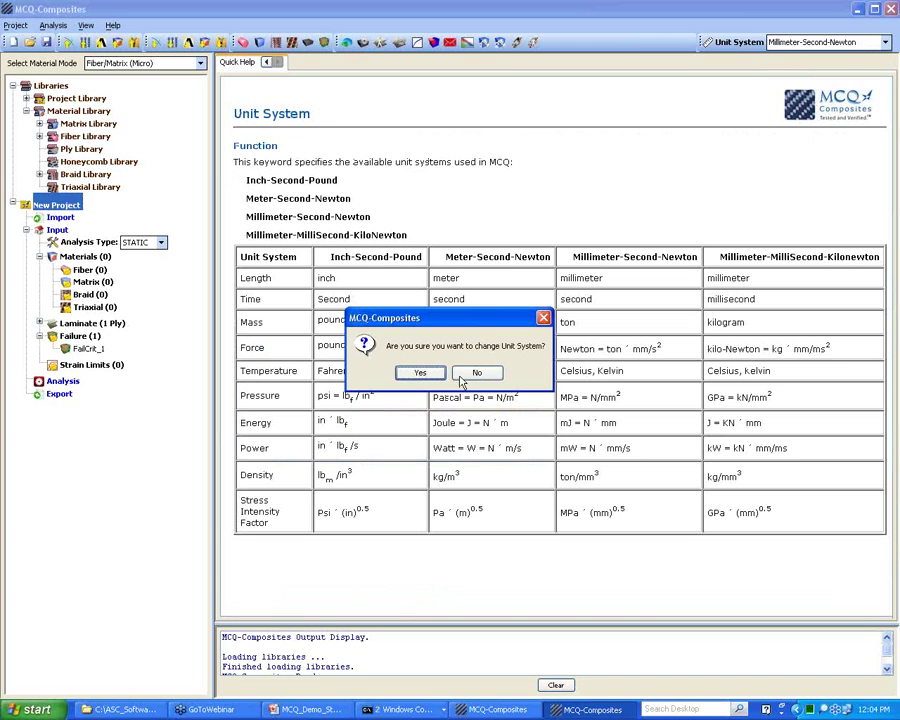
pyautogui.click(435, 376)
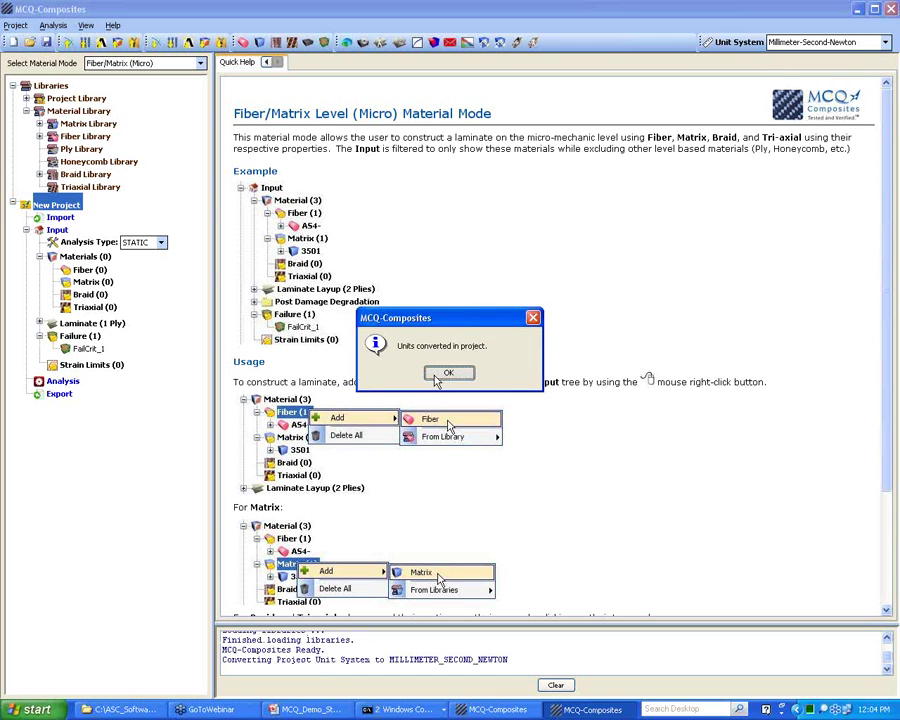
pyautogui.click(450, 373)
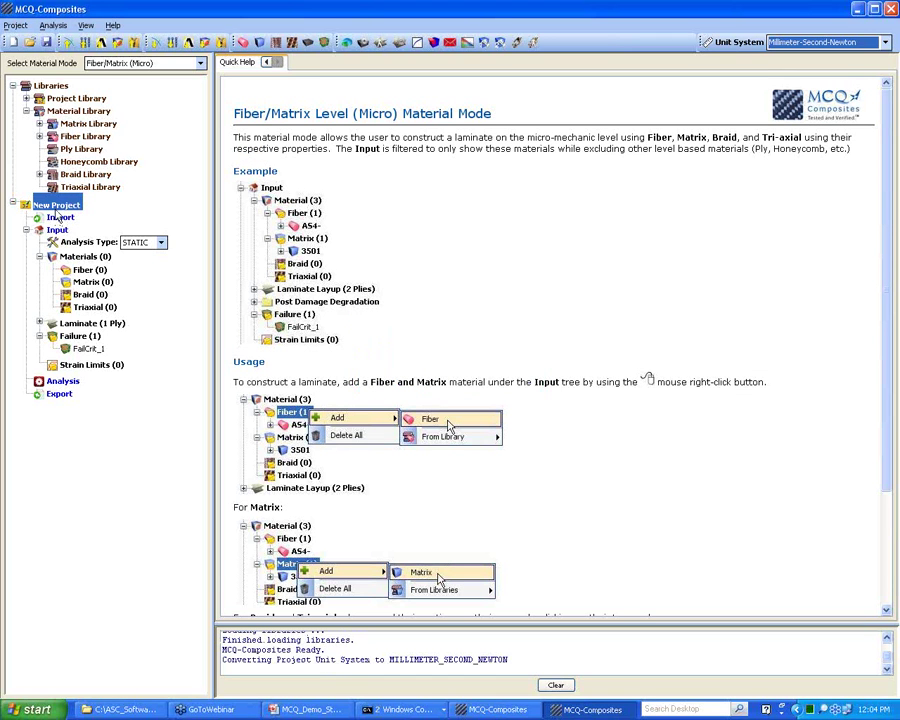
# - Set the material mode to All (Advanced)
pyautogui.click(40, 257)
pyautogui.click(40, 257)
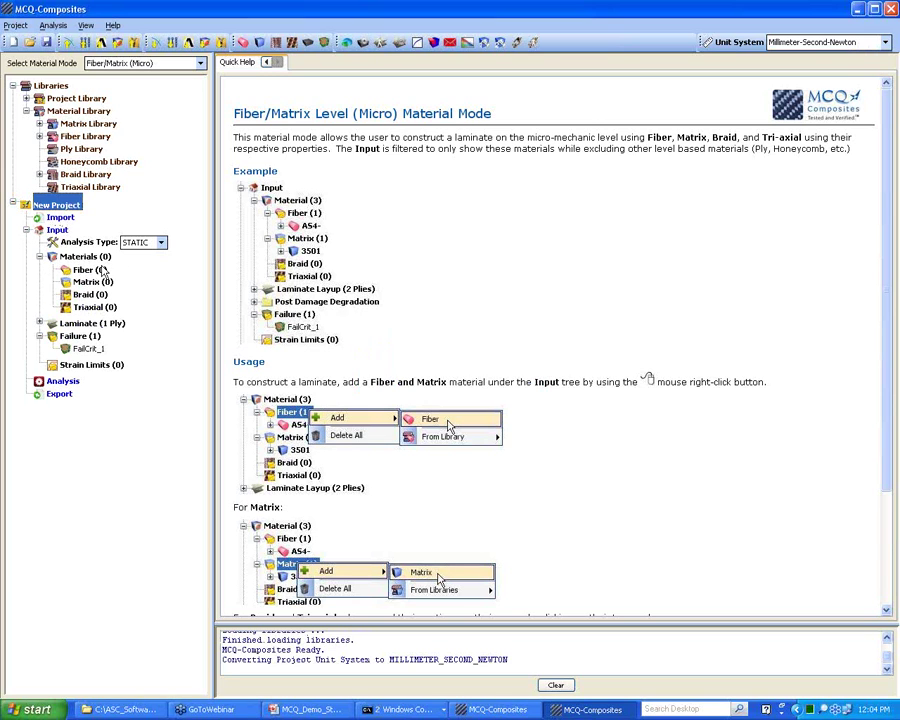
pyautogui.click(188, 64)
pyautogui.click(174, 90)
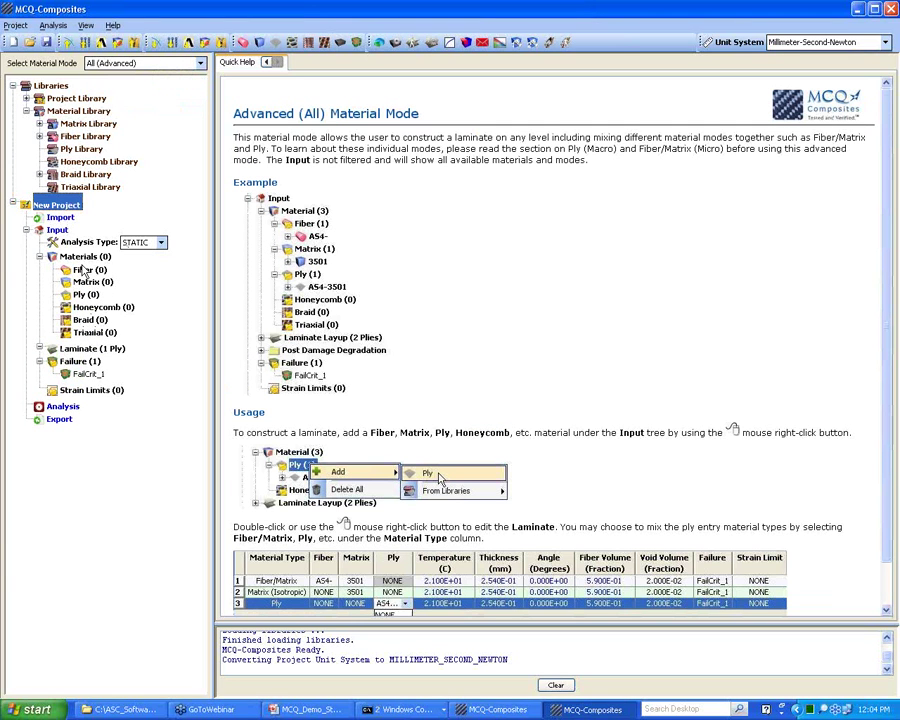
# - Add a Fiber/Matrix/Ply Calibration analysis under Analysis
pyautogui.rightClick(55, 406)
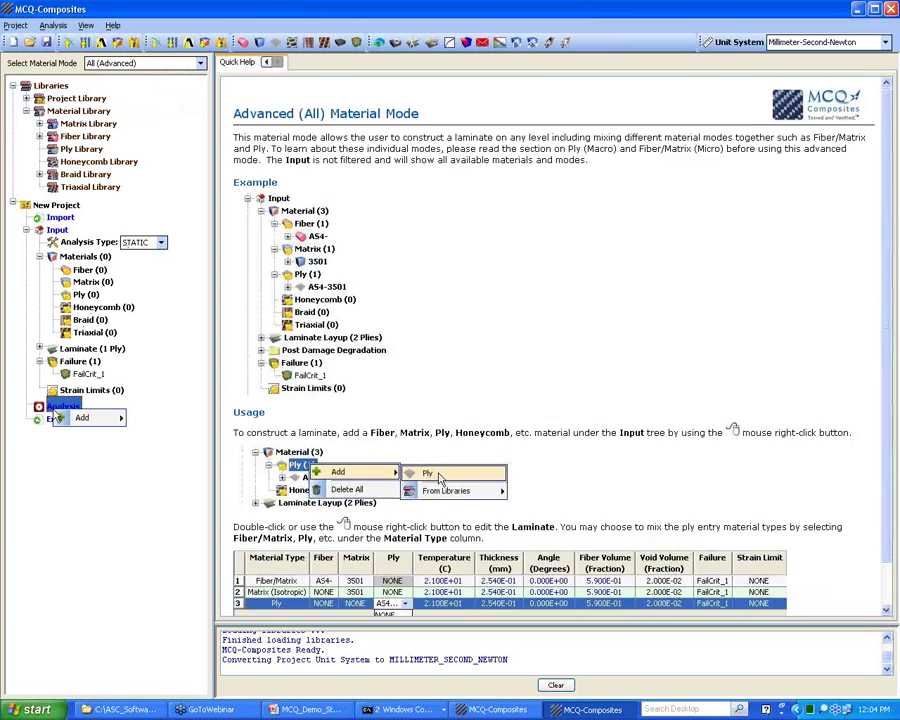
pyautogui.moveTo(95, 420)
pyautogui.click(166, 418)
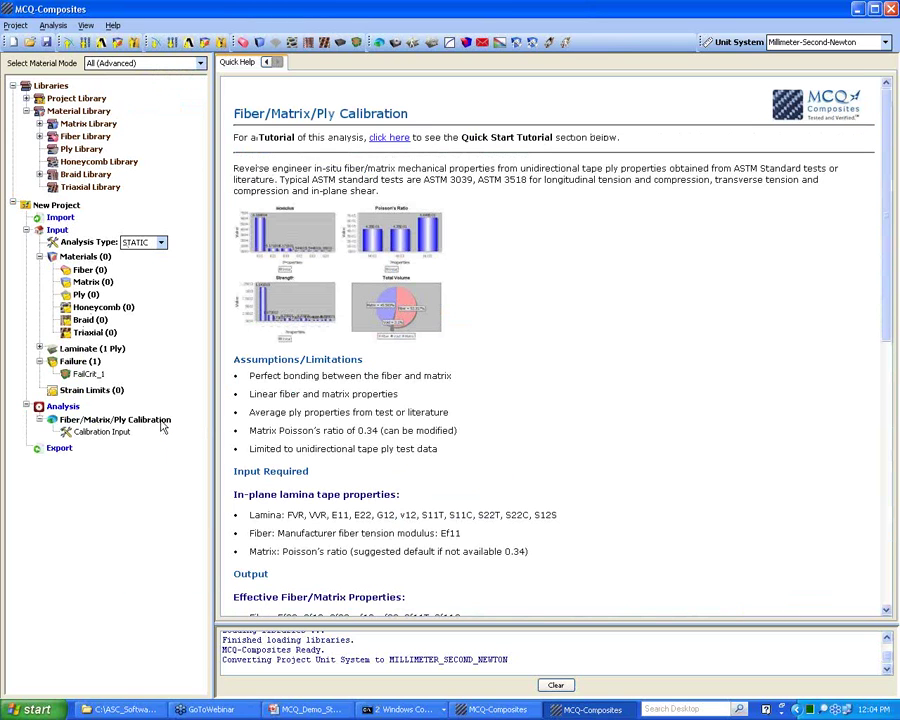
# - Review the calibration input's ply moduli, Poisson's ratio and strength values (E11 through S12S)
pyautogui.click(117, 435)
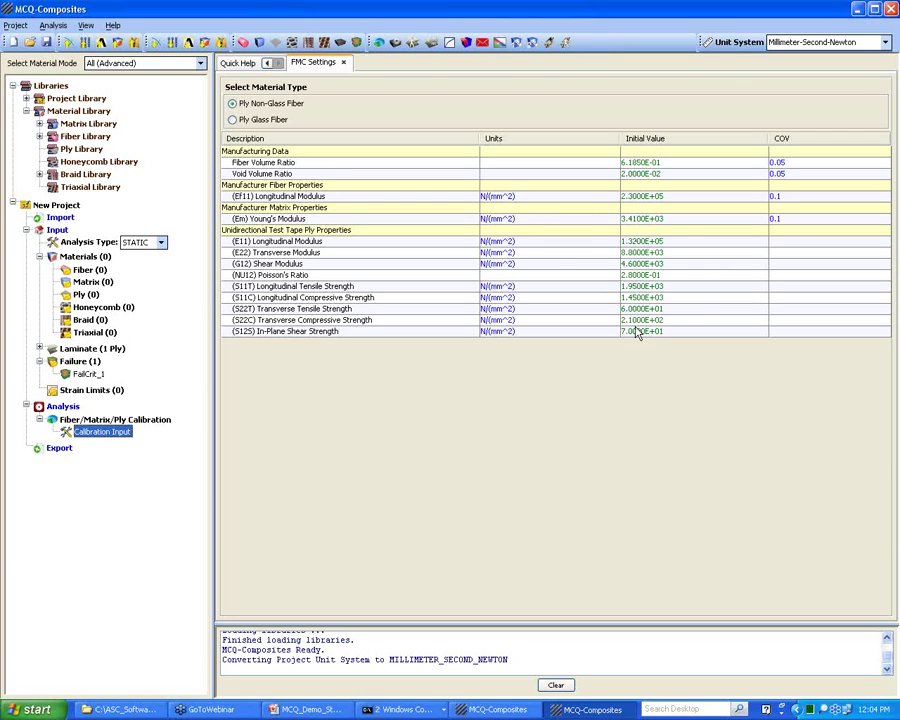
pyautogui.click(675, 243)
pyautogui.click(675, 252)
pyautogui.click(670, 263)
pyautogui.click(669, 274)
pyautogui.click(669, 286)
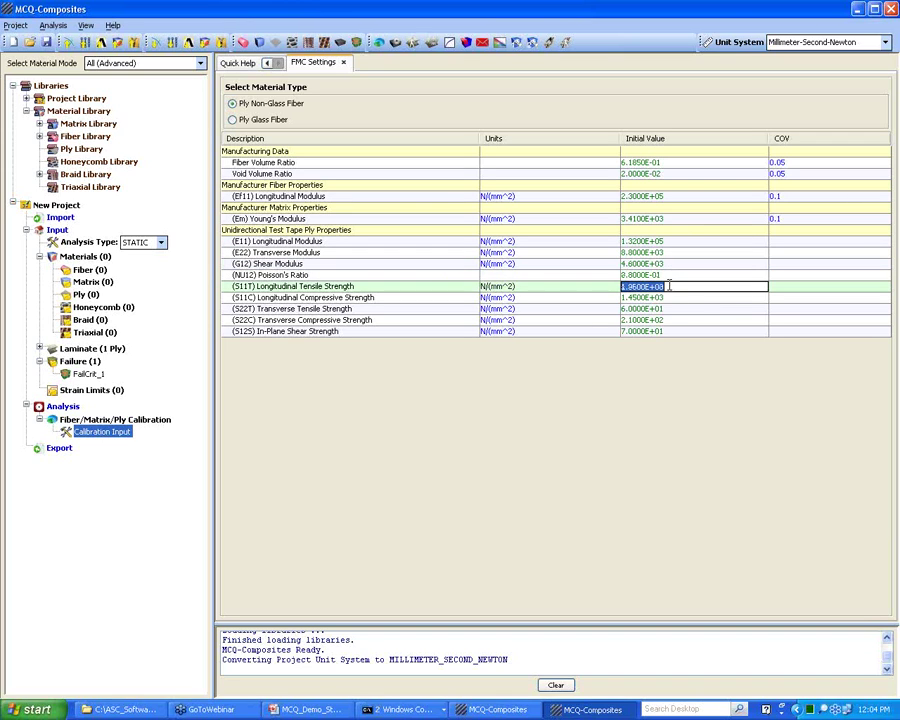
pyautogui.click(668, 297)
pyautogui.click(667, 309)
pyautogui.click(667, 320)
pyautogui.click(667, 331)
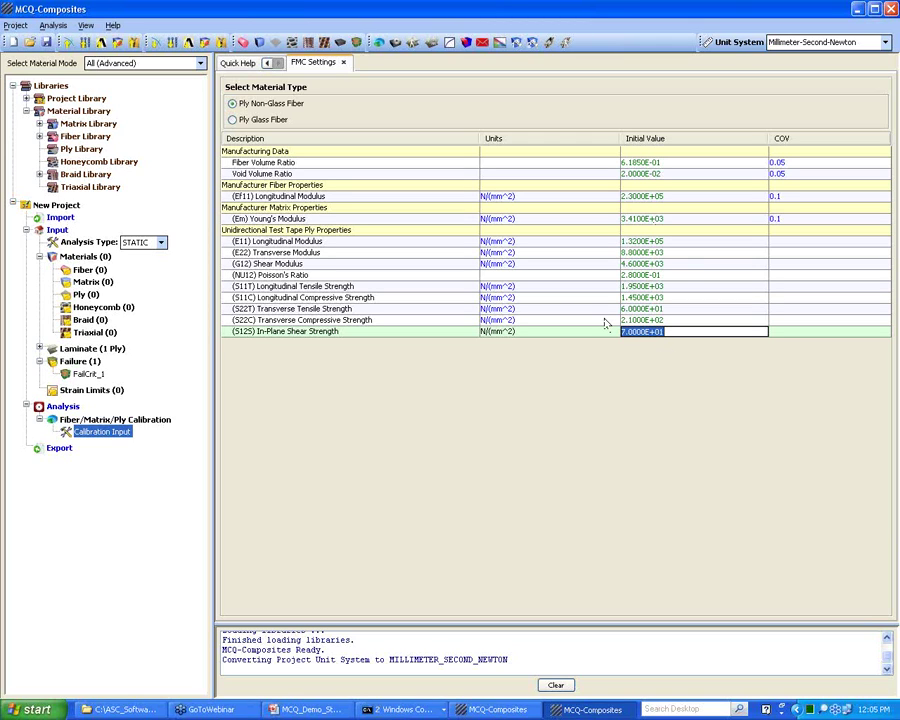
# - Set fiber modulus Ef11 to 2.8E+05, adjust fiber and void volume ratios, and run the calibration
pyautogui.click(673, 196)
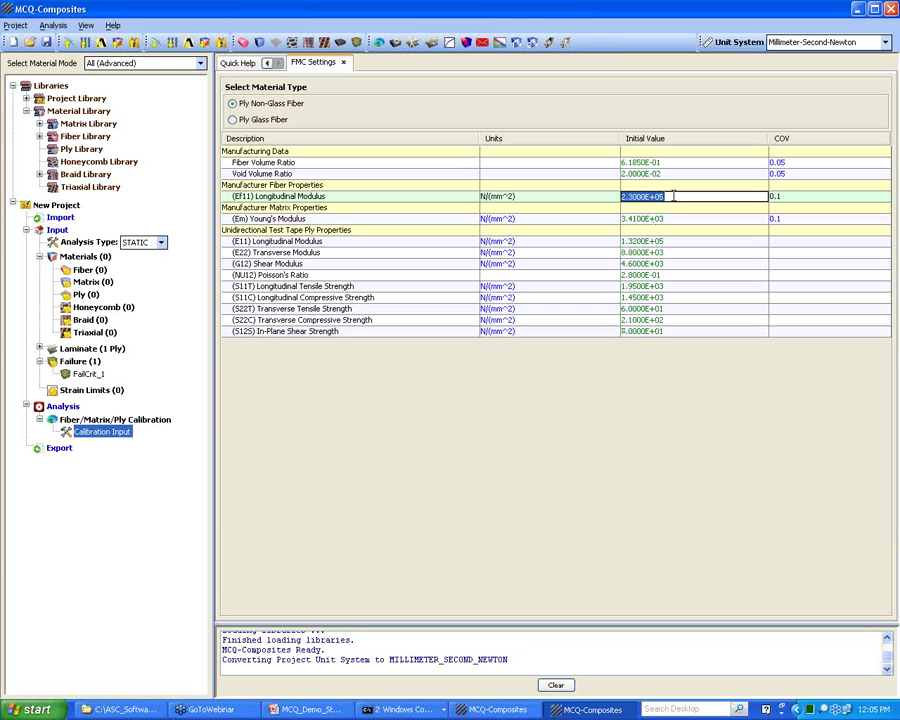
pyautogui.write('2.8E+05')
pyautogui.click(674, 219)
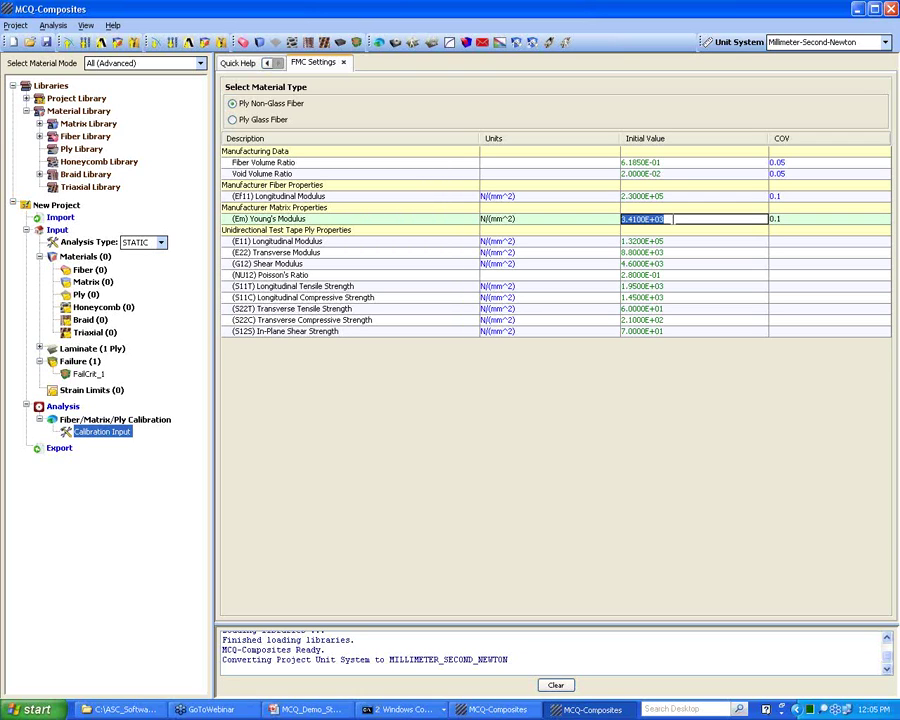
pyautogui.click(665, 163)
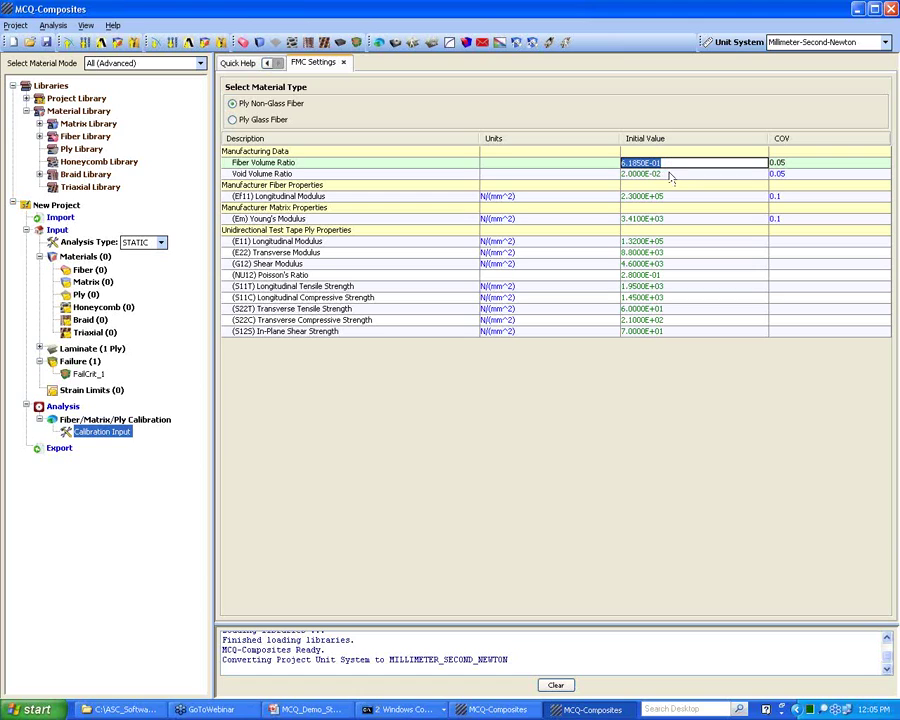
pyautogui.click(668, 174)
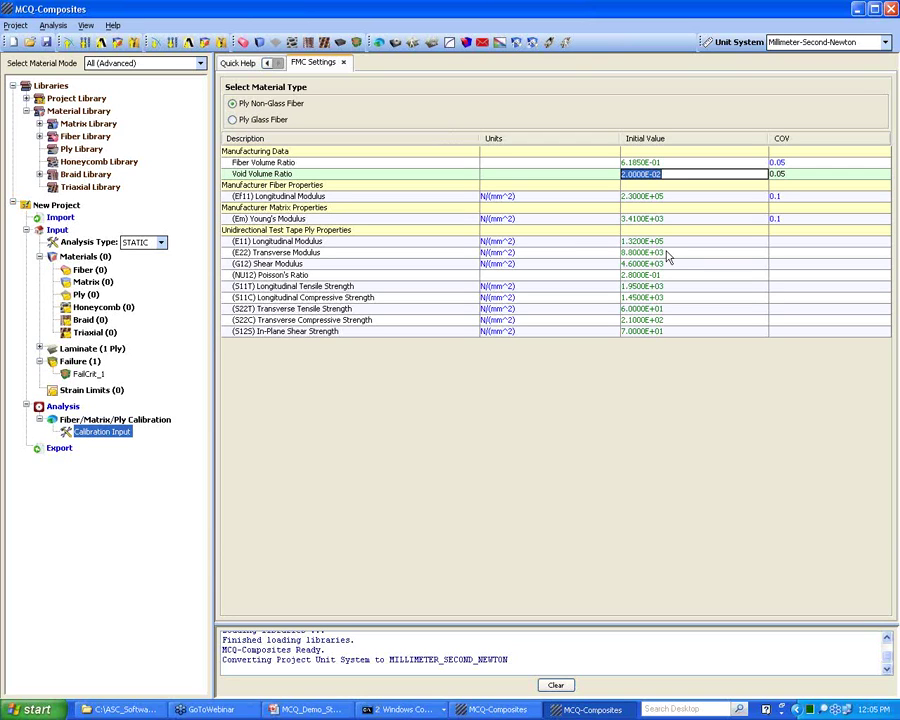
pyautogui.rightClick(170, 419)
pyautogui.click(176, 438)
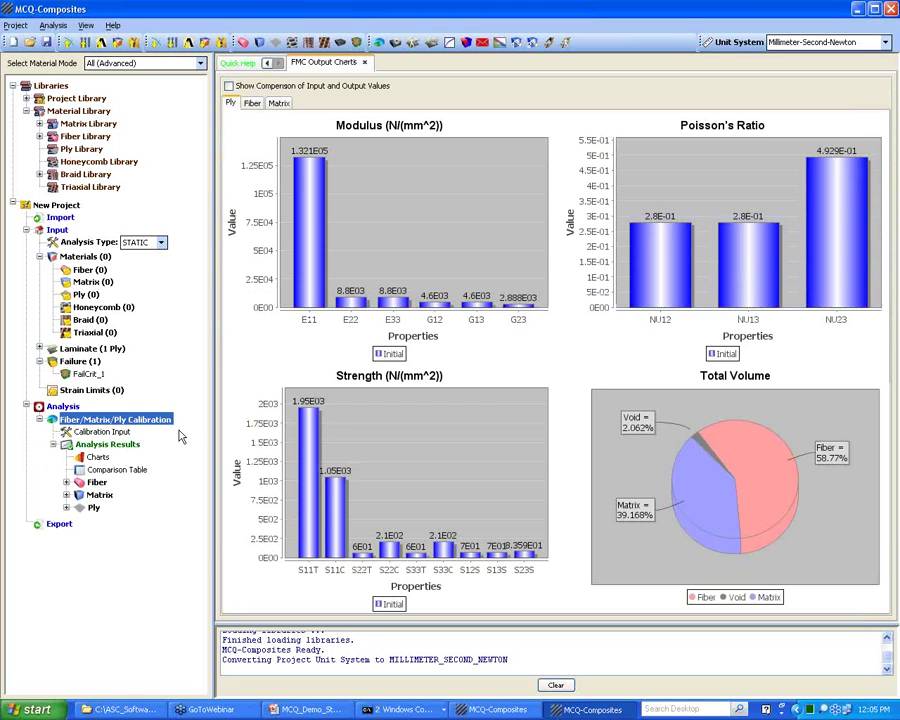
# - Compare the calibrated fiber, matrix and ply property charts and volume breakdown
pyautogui.click(251, 104)
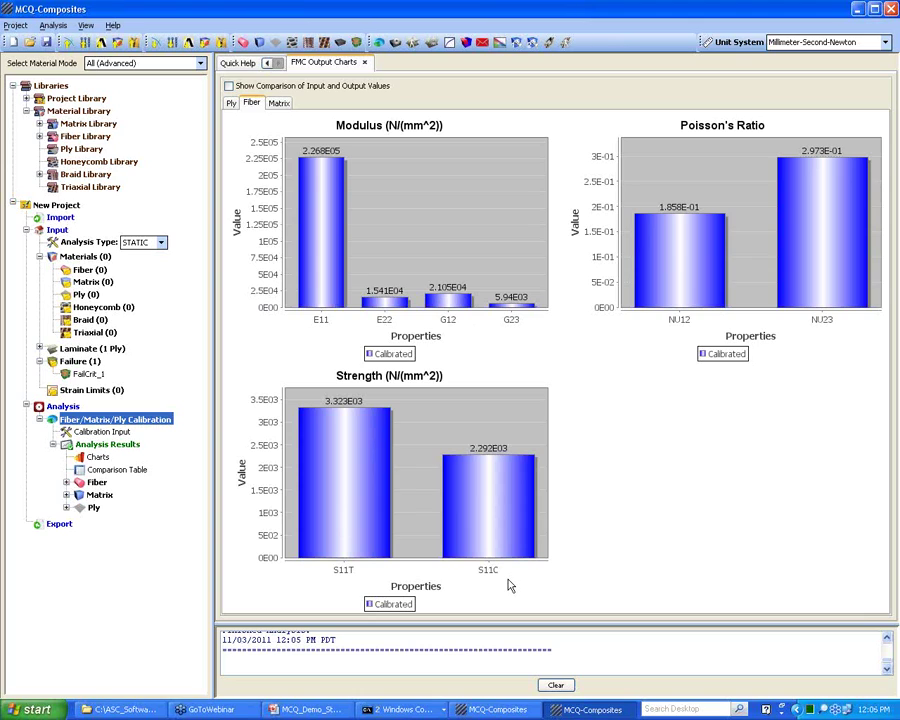
pyautogui.click(279, 104)
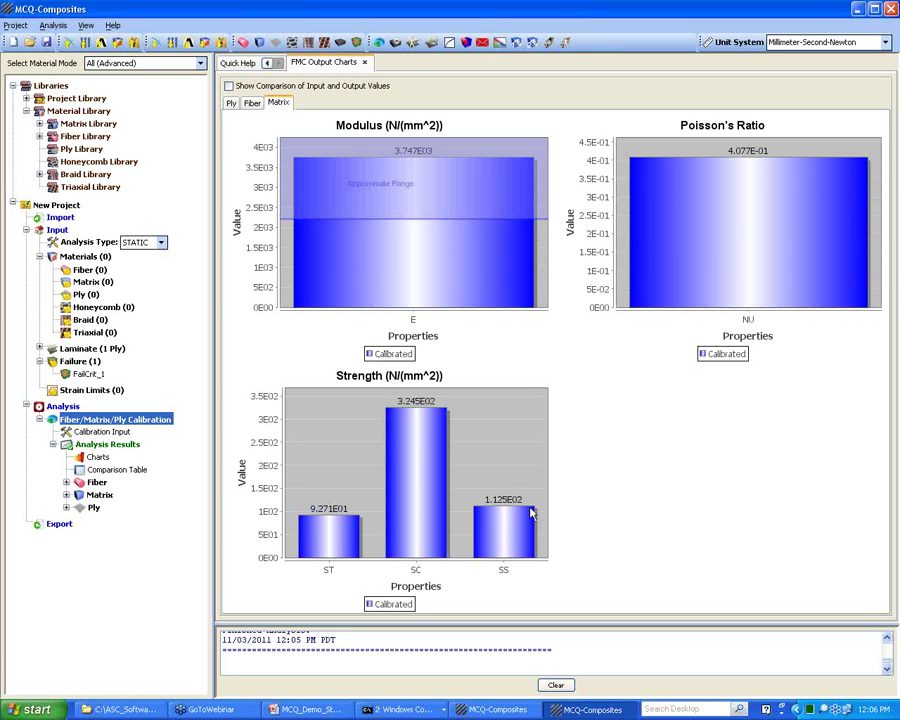
pyautogui.moveTo(531, 513)
pyautogui.click(251, 103)
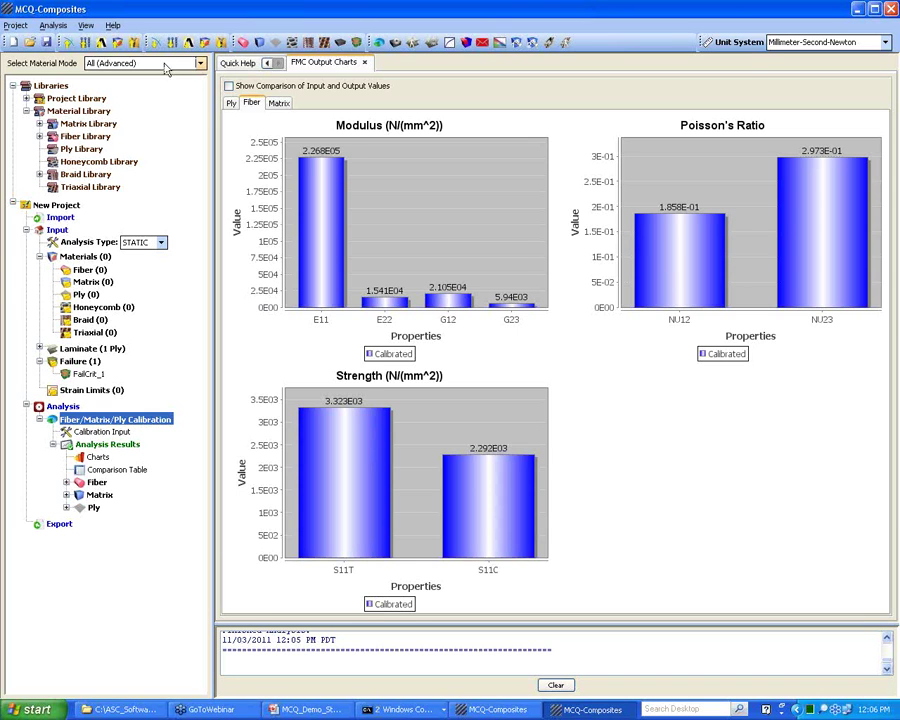
pyautogui.click(231, 103)
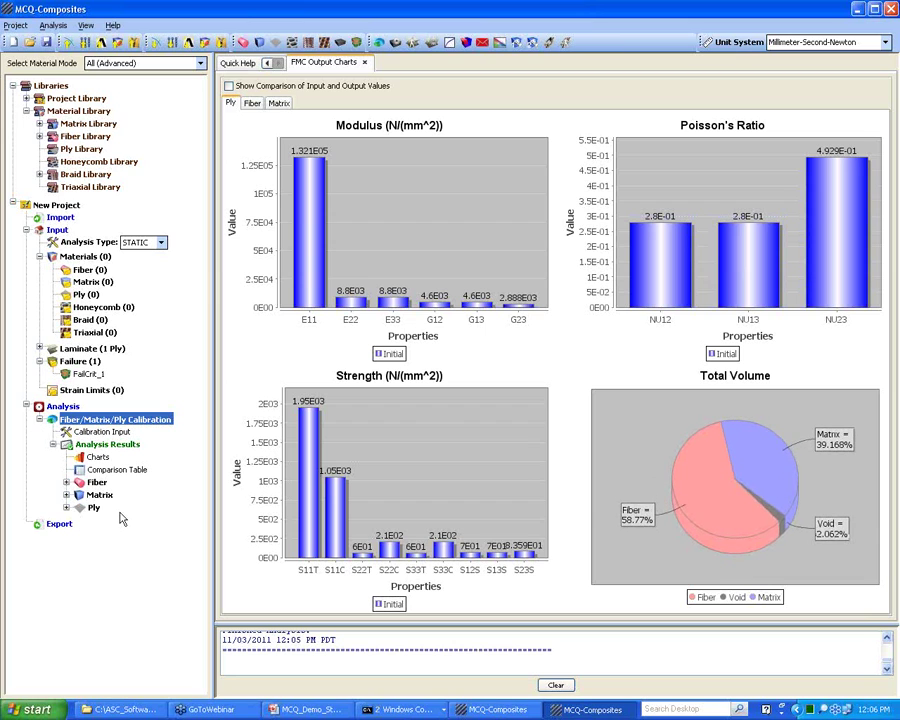
# - Expand the Fiber and Matrix analysis results to show E11 = 2.268E+05 and E = 3.747E+03
pyautogui.click(67, 482)
pyautogui.scroll(-1, 67, 482)
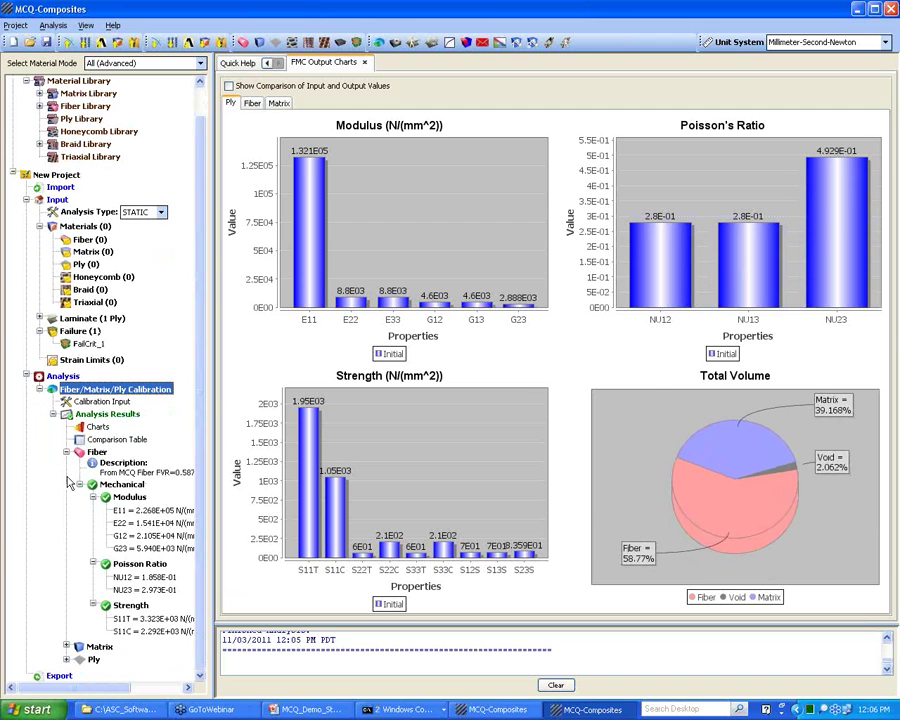
pyautogui.click(66, 646)
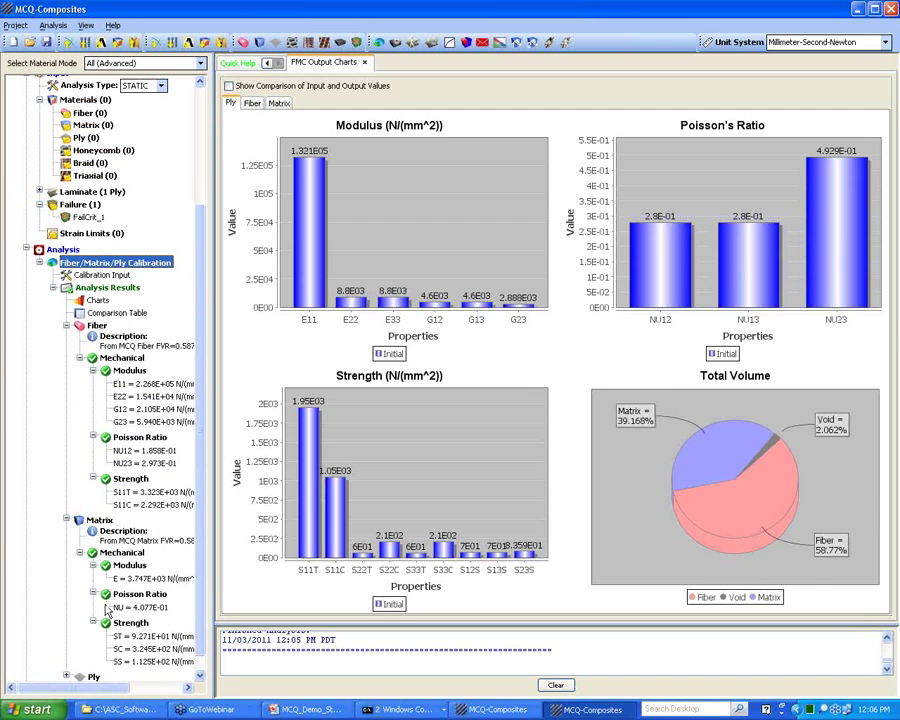
# - Export the calibrated Fiber, including its volume ratio, to input materials
pyautogui.rightClick(96, 326)
pyautogui.click(130, 342)
pyautogui.click(420, 374)
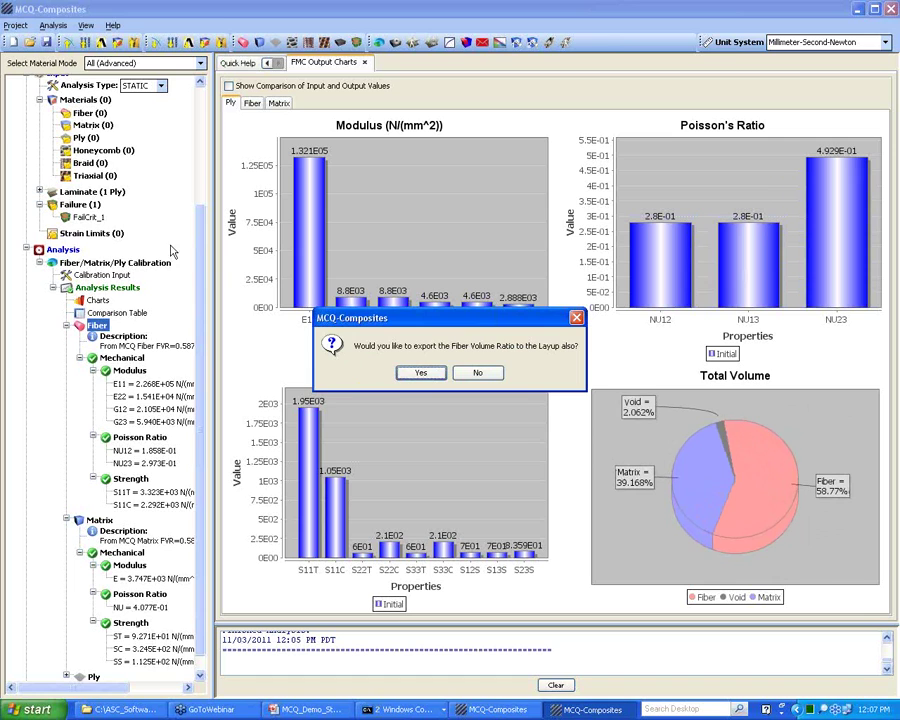
pyautogui.click(421, 372)
pyautogui.click(452, 373)
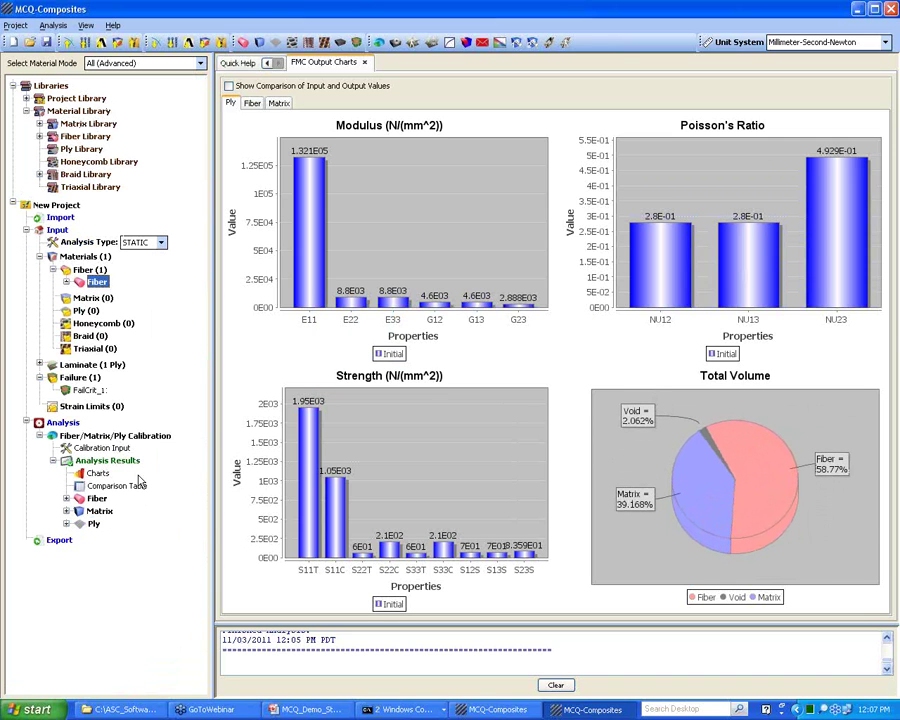
# - Export the calibrated Matrix, including the void volume ratio, to input materials
pyautogui.rightClick(100, 511)
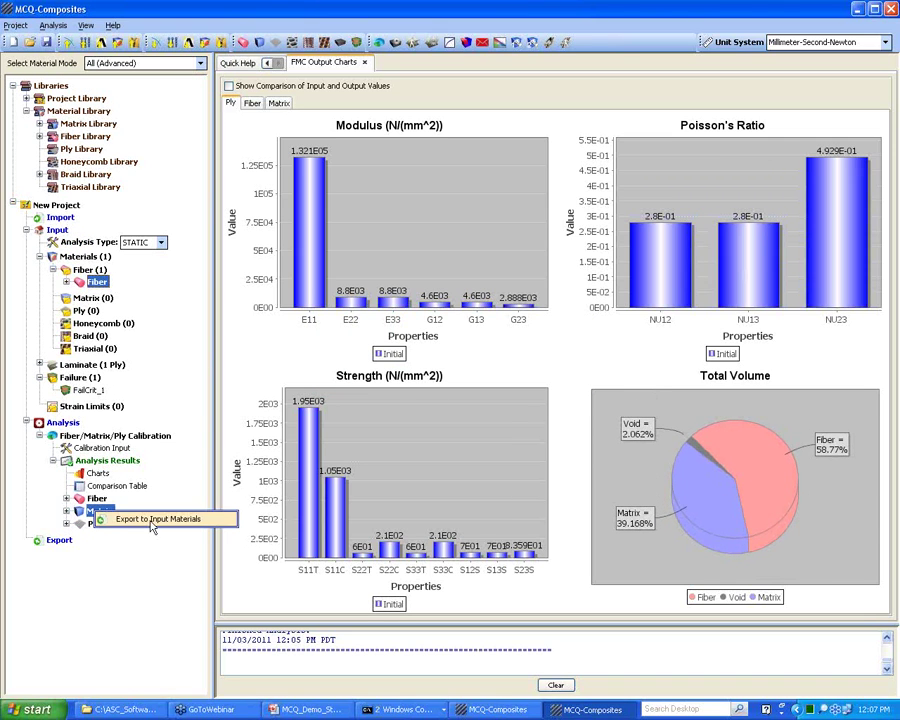
pyautogui.click(160, 522)
pyautogui.click(410, 376)
pyautogui.click(414, 370)
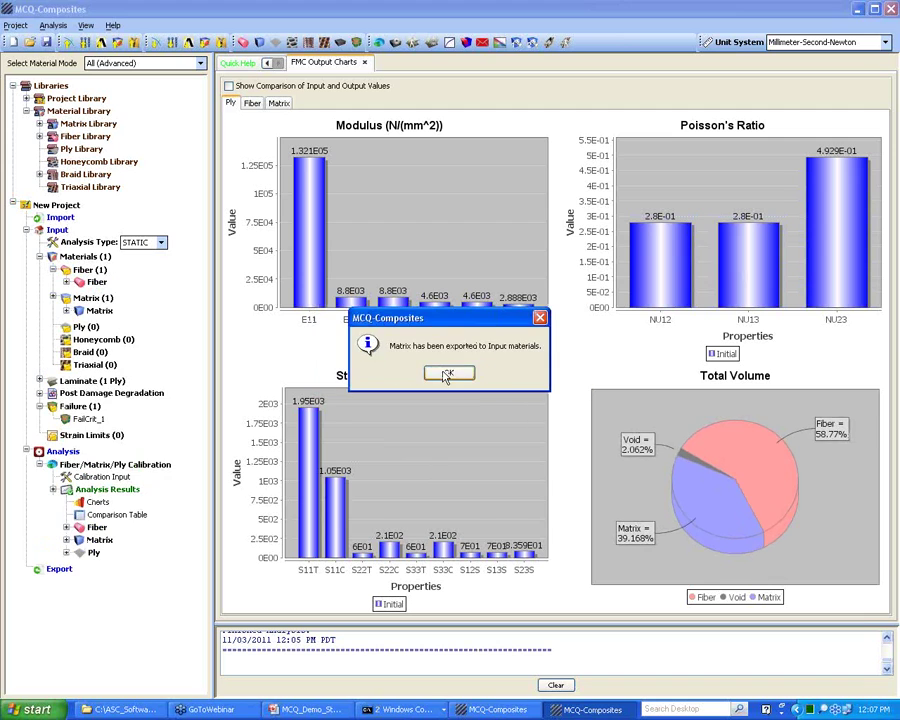
pyautogui.click(448, 374)
# - Export the calibrated Ply to input materials under the default name
pyautogui.rightClick(96, 553)
pyautogui.click(140, 560)
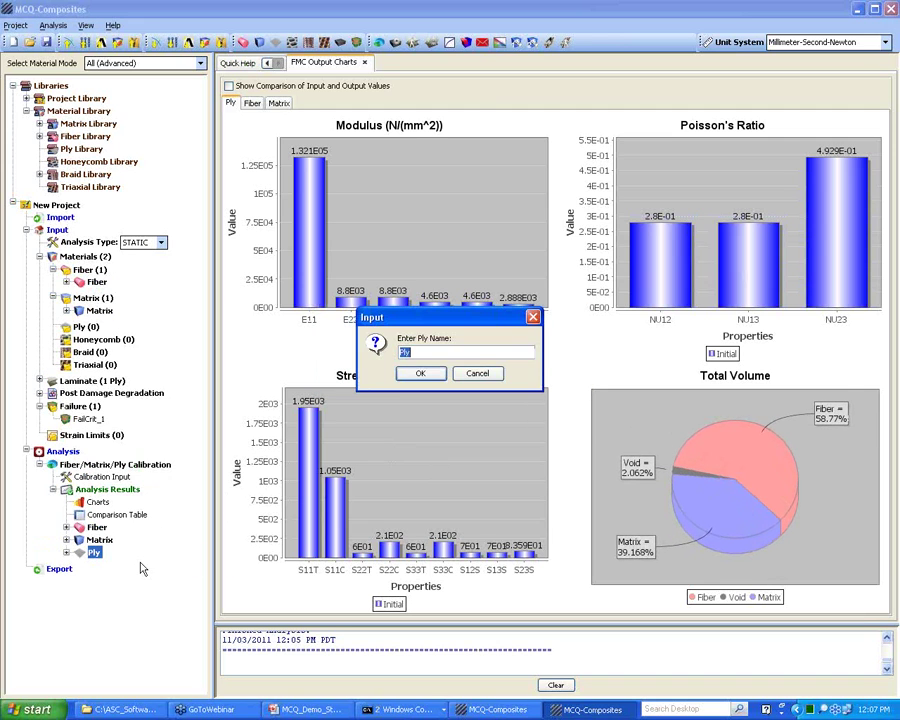
pyautogui.click(407, 373)
pyautogui.click(446, 372)
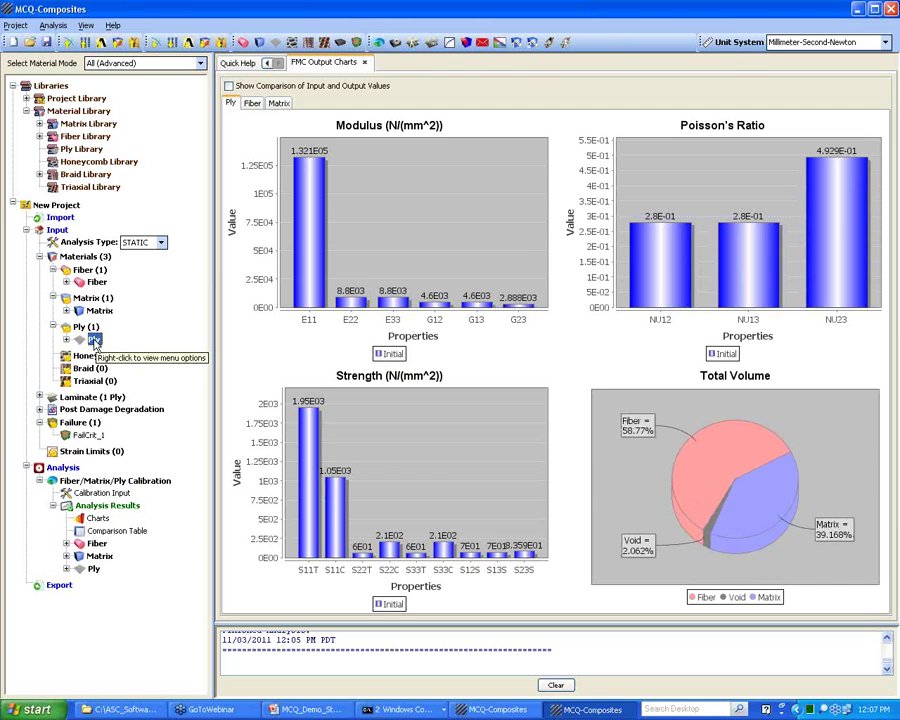
# - Check input Fiber (E11 = 2.268E+05) and Matrix (E = 3.747E+03) values, then open Laminate (1 Ply)
pyautogui.click(39, 482)
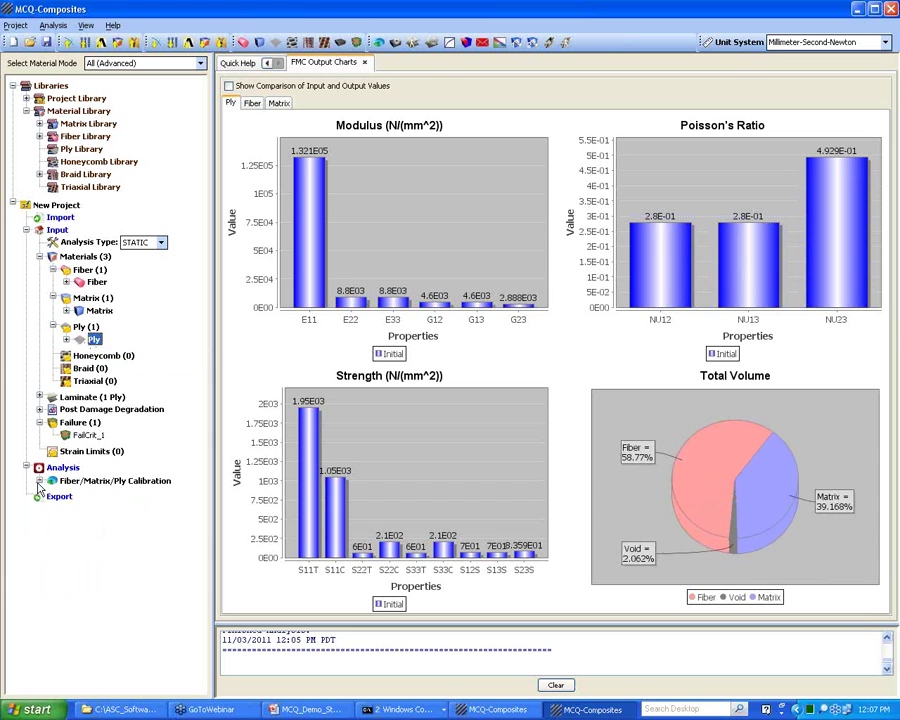
pyautogui.click(66, 282)
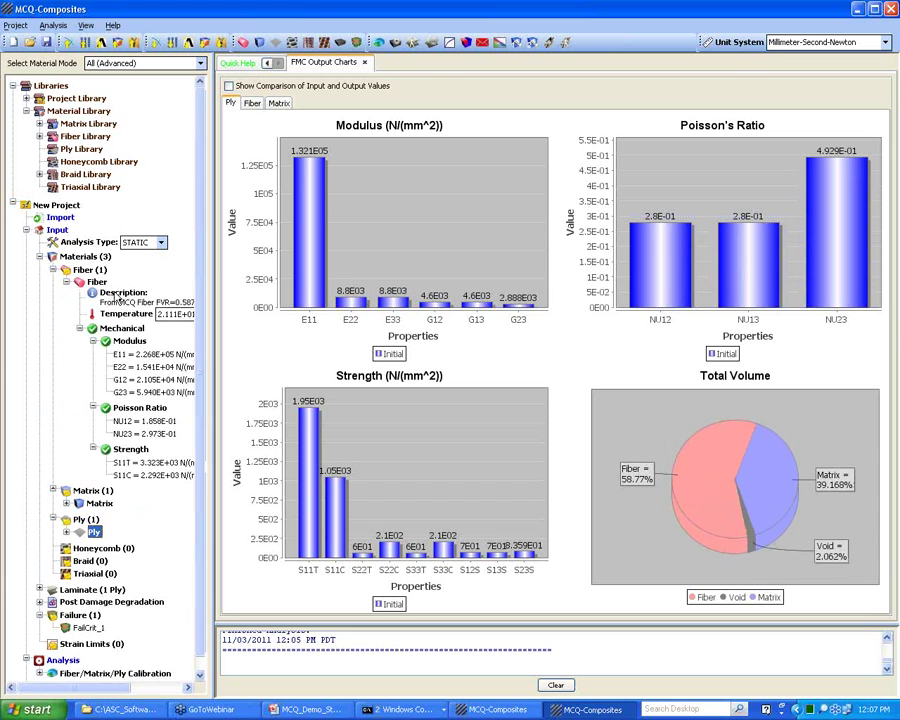
pyautogui.click(66, 503)
pyautogui.scroll(-2, 92, 507)
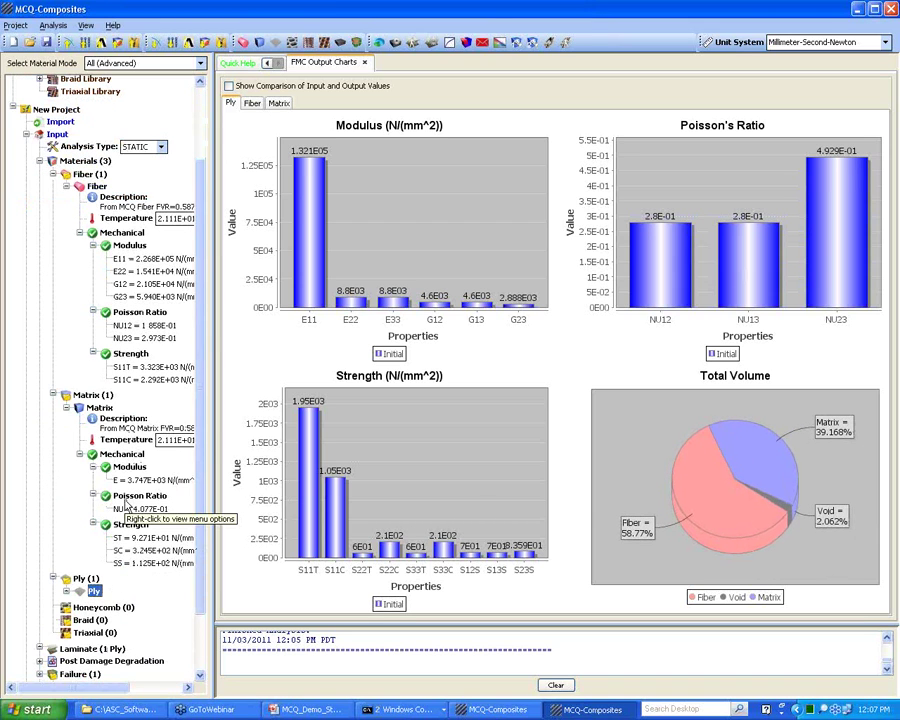
pyautogui.scroll(-2, 126, 505)
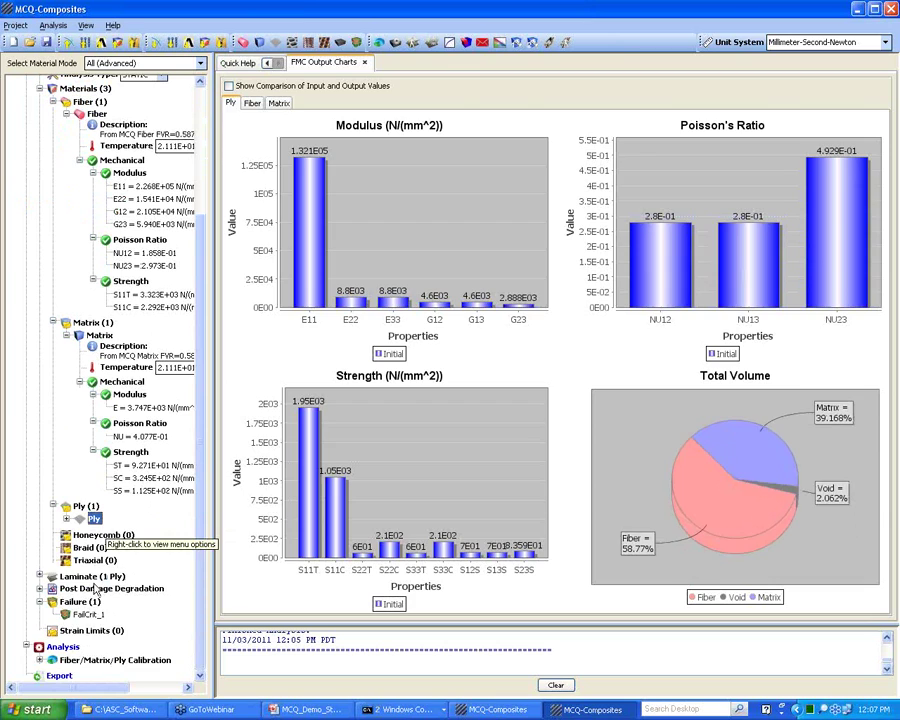
pyautogui.doubleClick(92, 577)
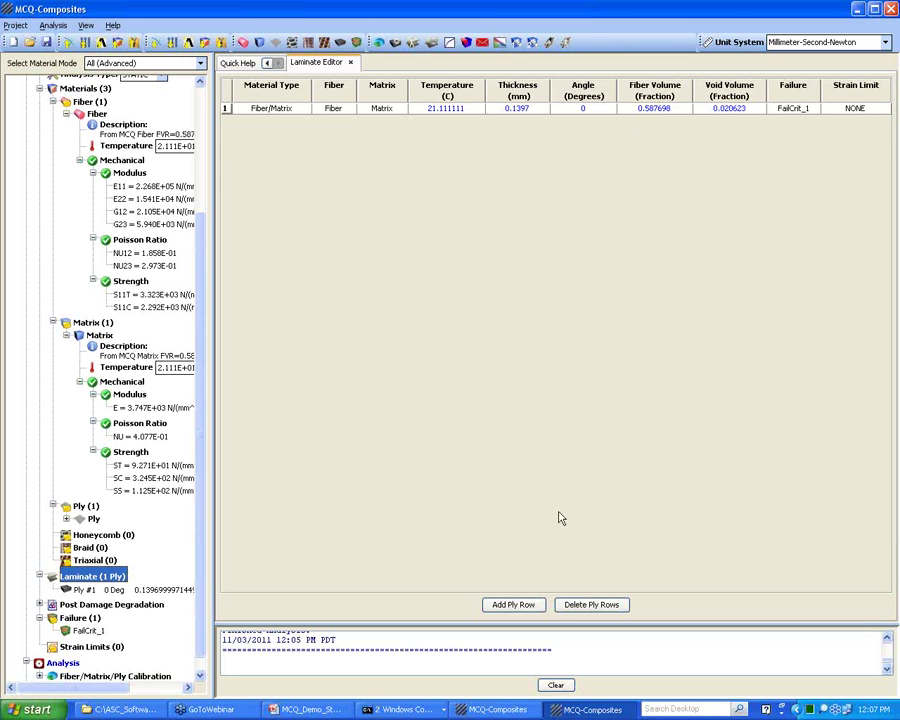
# - Add four ply rows to make a 5-ply laminate
pyautogui.click(528, 604)
pyautogui.click(527, 605)
pyautogui.click(527, 605)
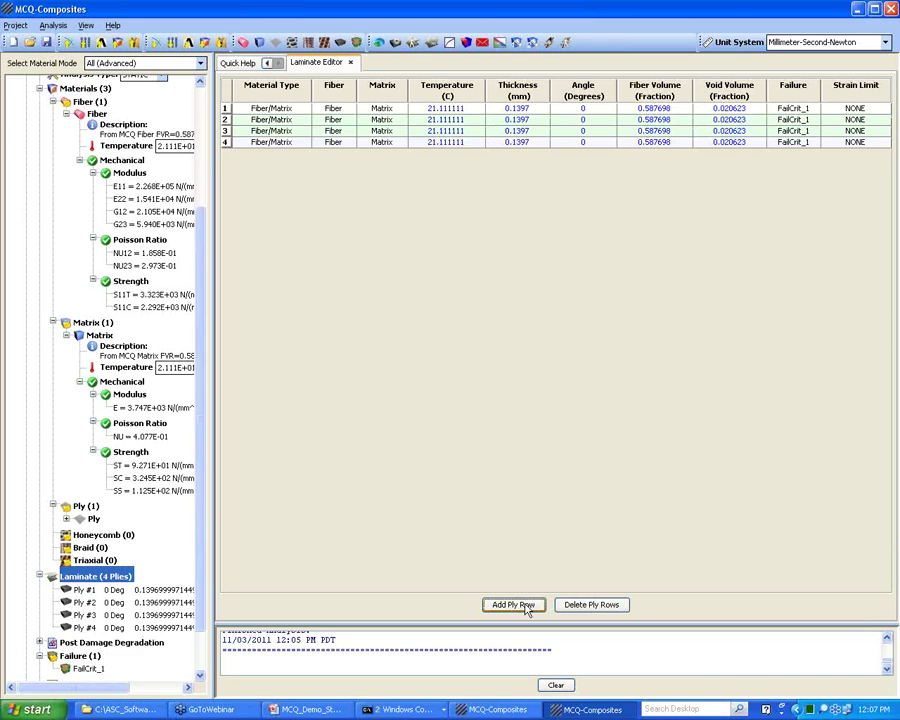
pyautogui.click(525, 606)
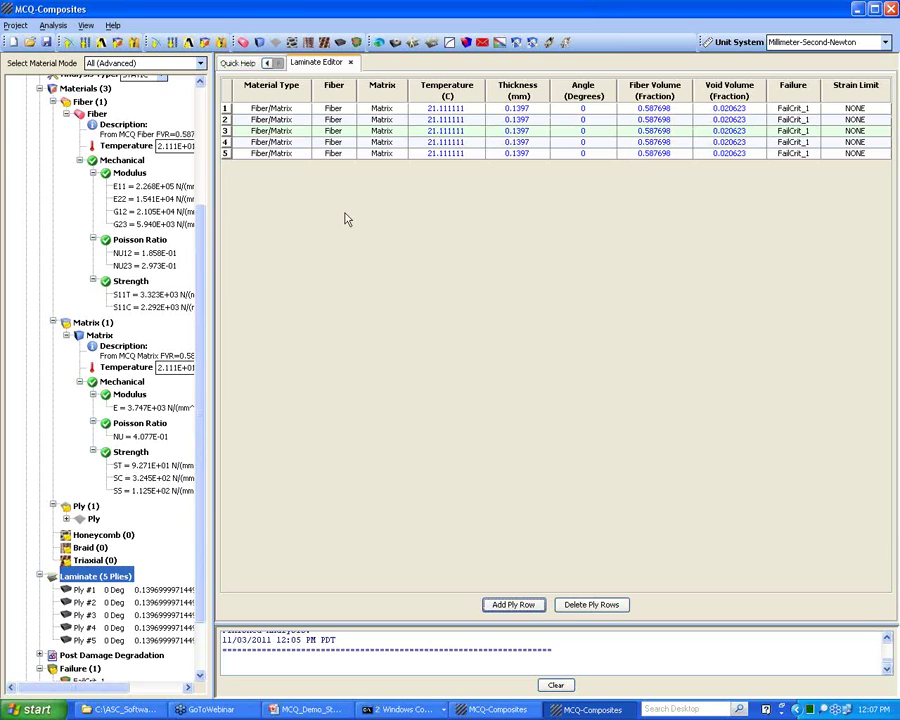
# - Set ply 2's material type to Ply and ply 3's to Matrix (Isotropic)
pyautogui.click(308, 120)
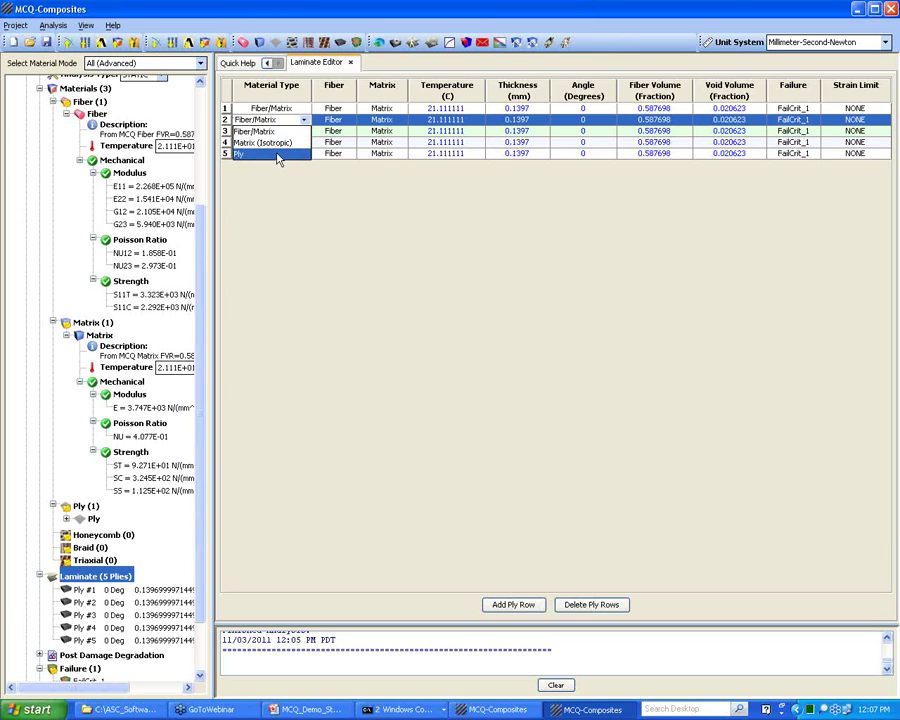
pyautogui.click(278, 155)
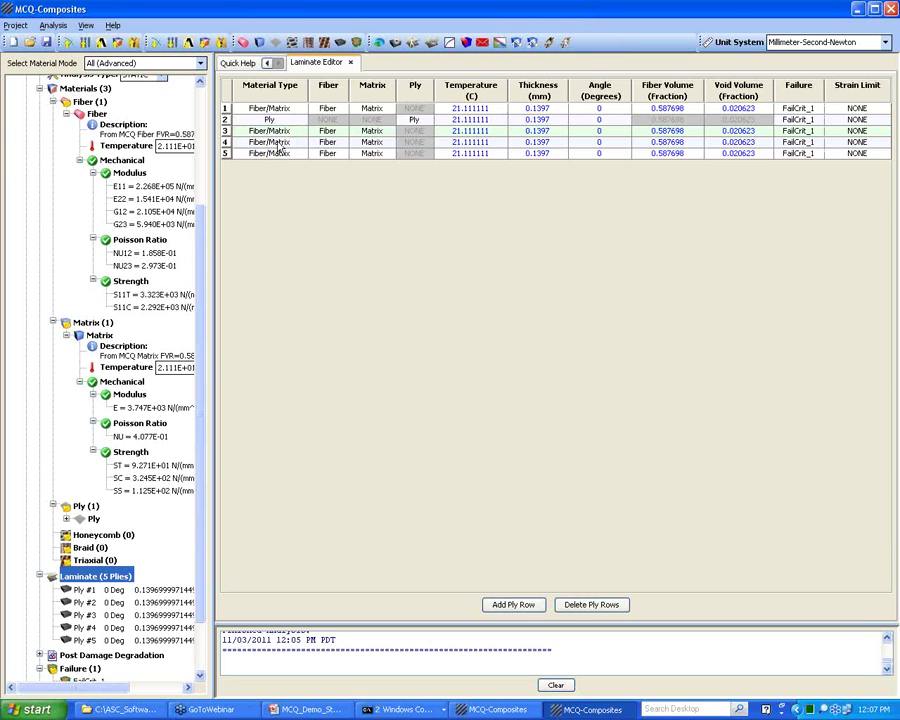
pyautogui.click(300, 131)
pyautogui.click(268, 152)
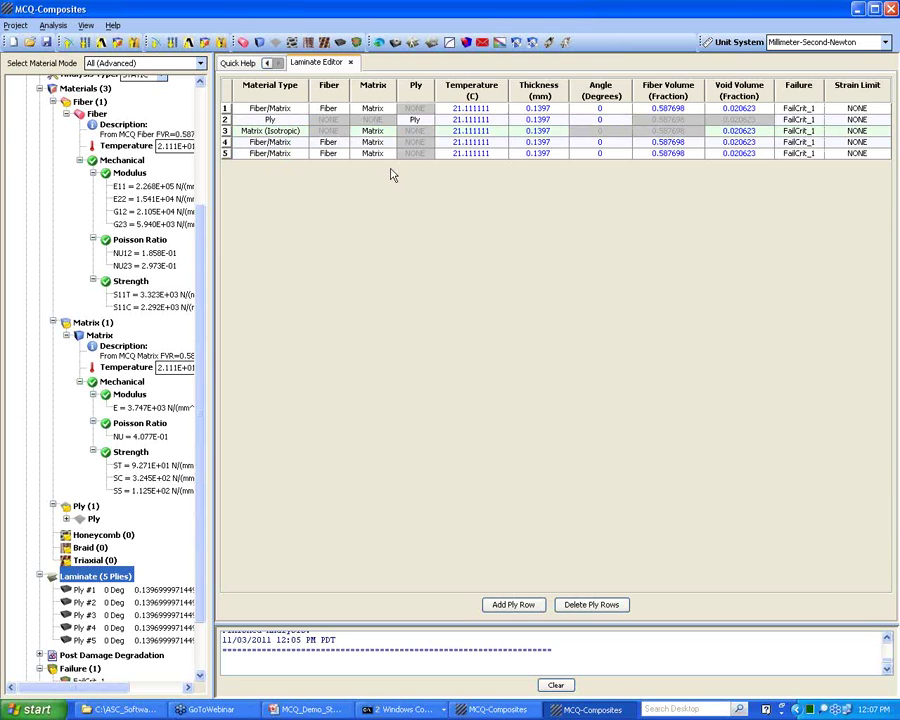
pyautogui.moveTo(201, 470); pyautogui.dragTo(201, 527)
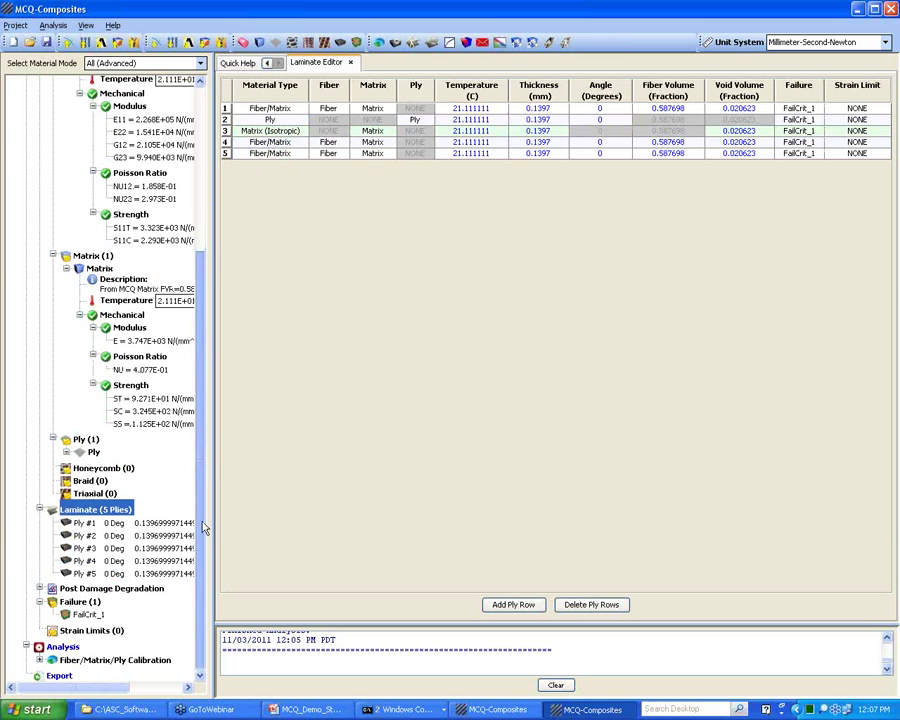
# - Review the FailCrit_1 criteria with Maximum Stress and MDE enabled in the Failure Editor
pyautogui.doubleClick(88, 615)
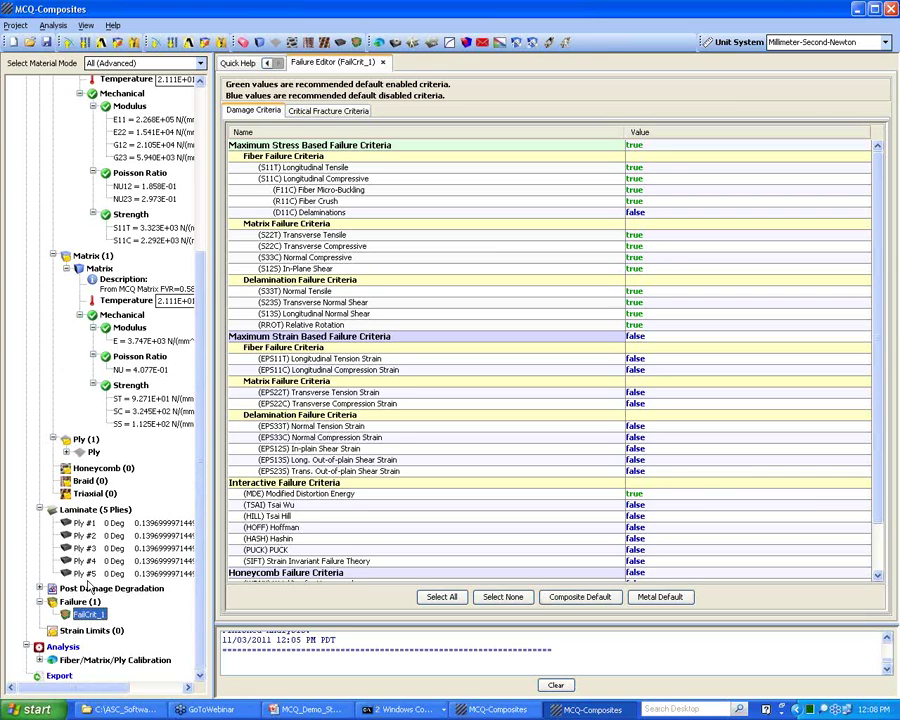
pyautogui.click(39, 602)
pyautogui.scroll(5, 62, 312)
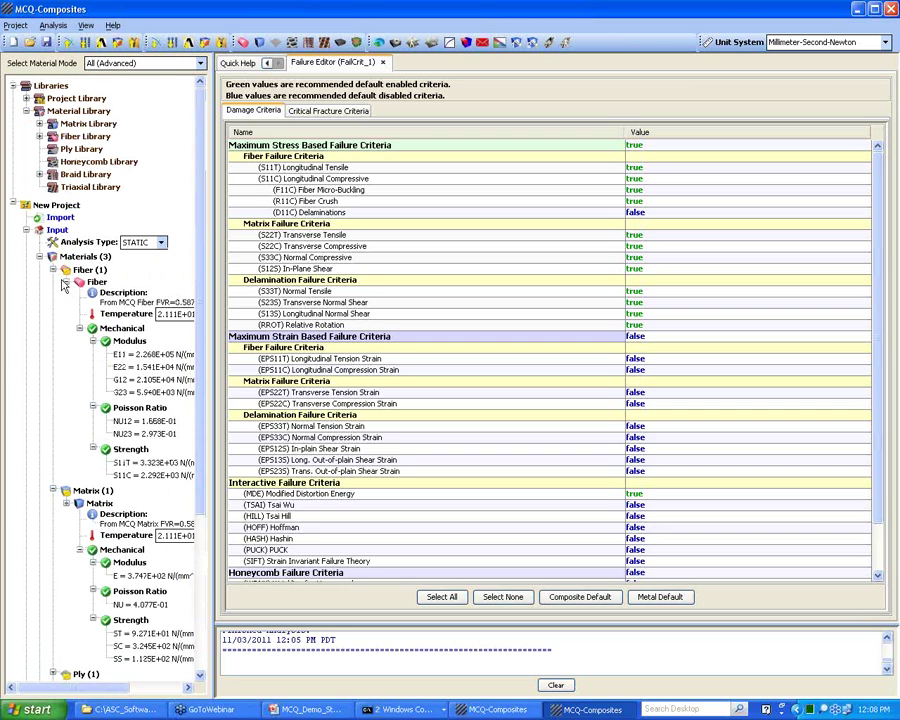
# - Reopen the Fiber/Matrix/Ply Calibration result charts from Analysis Results
pyautogui.click(26, 230)
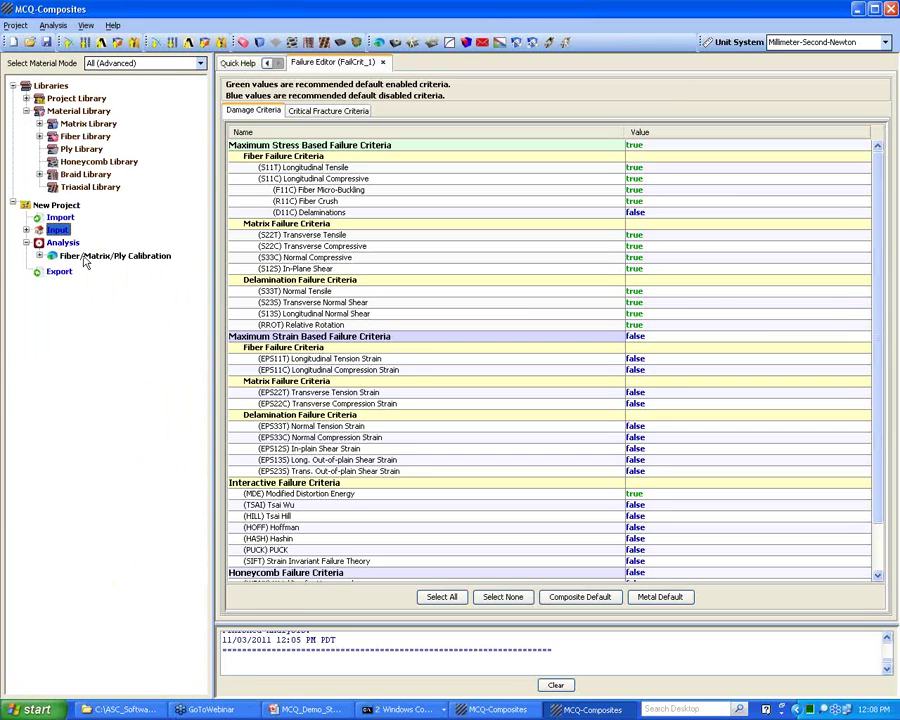
pyautogui.doubleClick(84, 258)
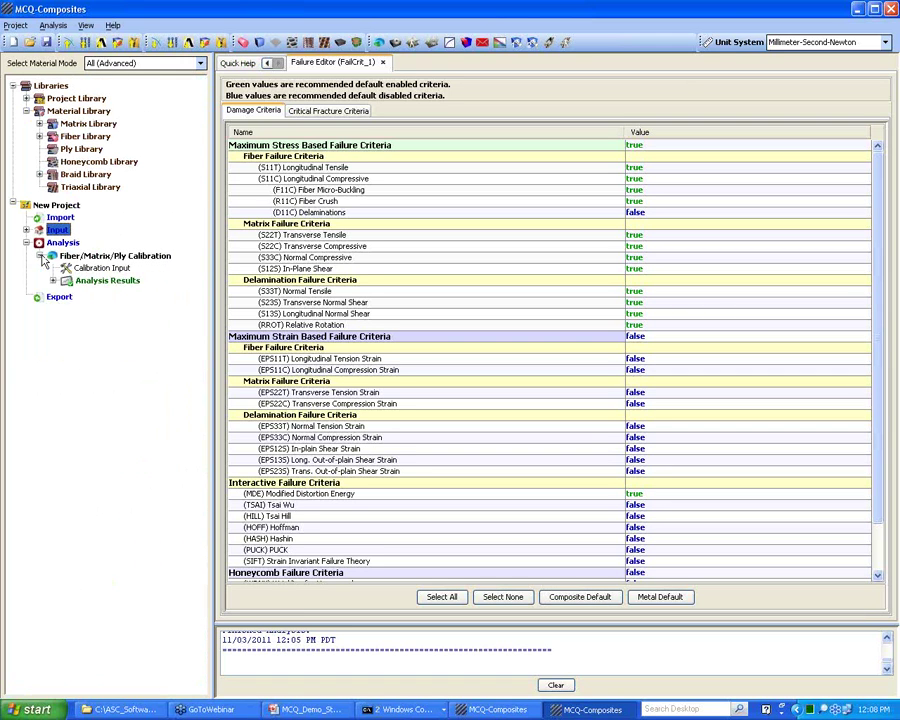
pyautogui.doubleClick(100, 281)
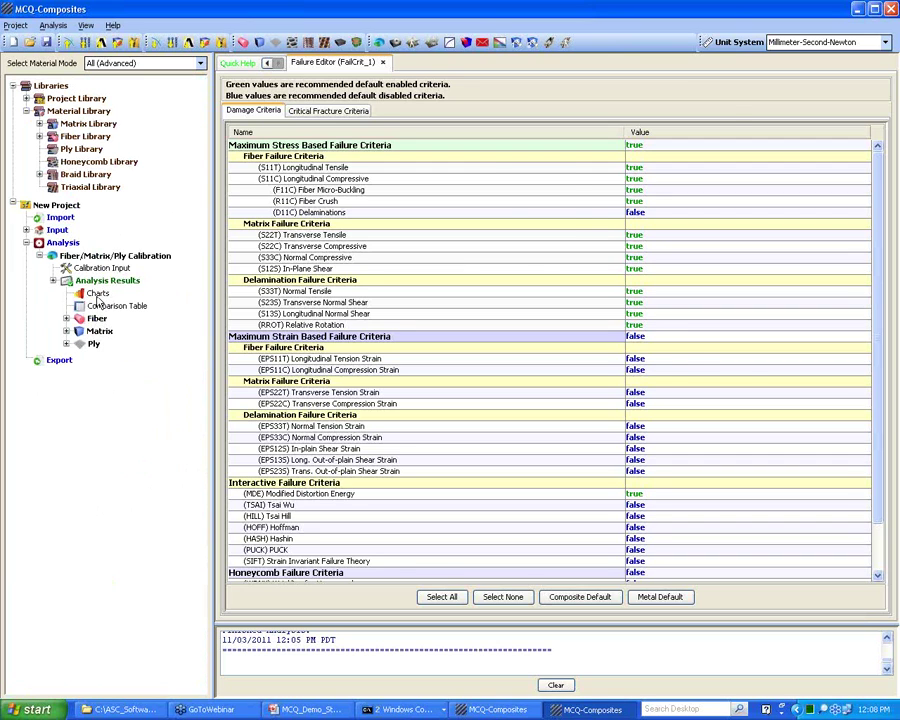
pyautogui.doubleClick(97, 293)
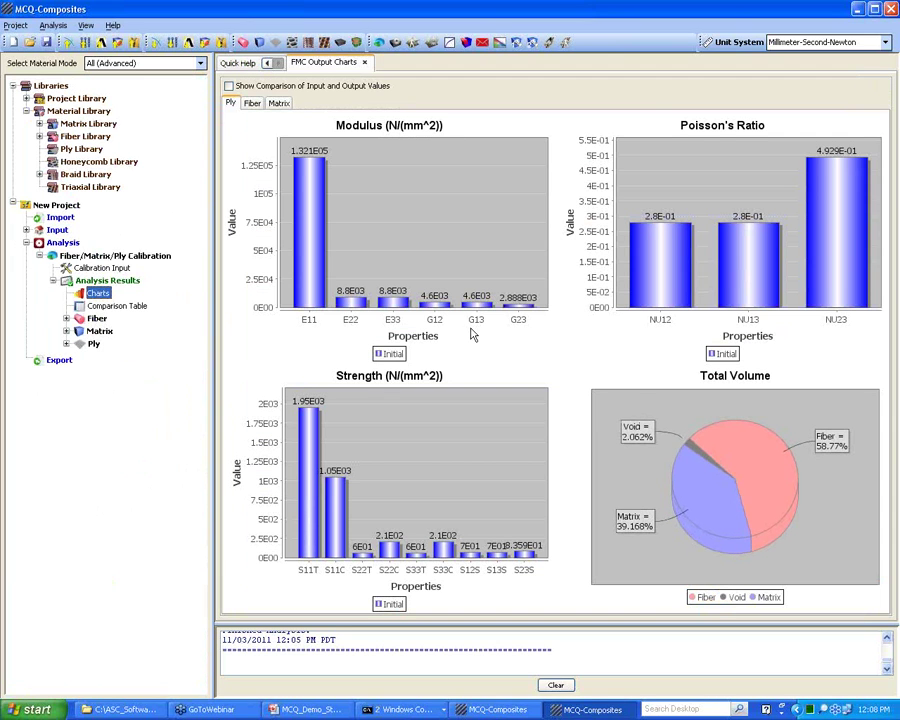